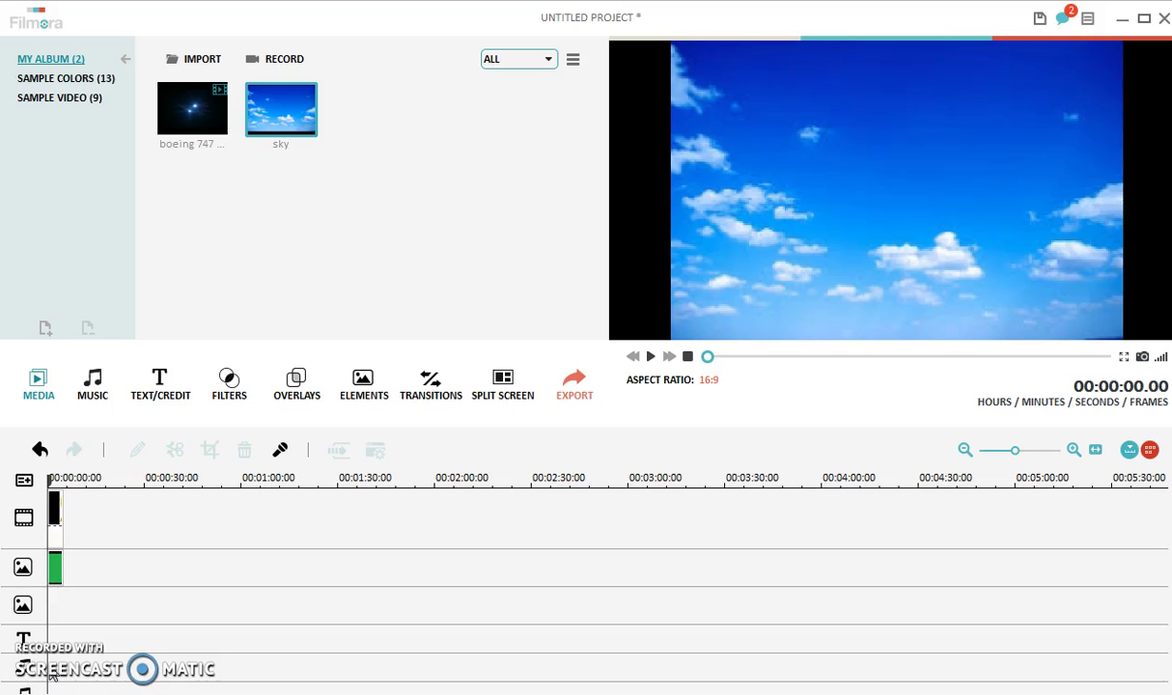
- Delete the green overlay clip and the video-track clip, leaving the timeline empty
click(58, 566)
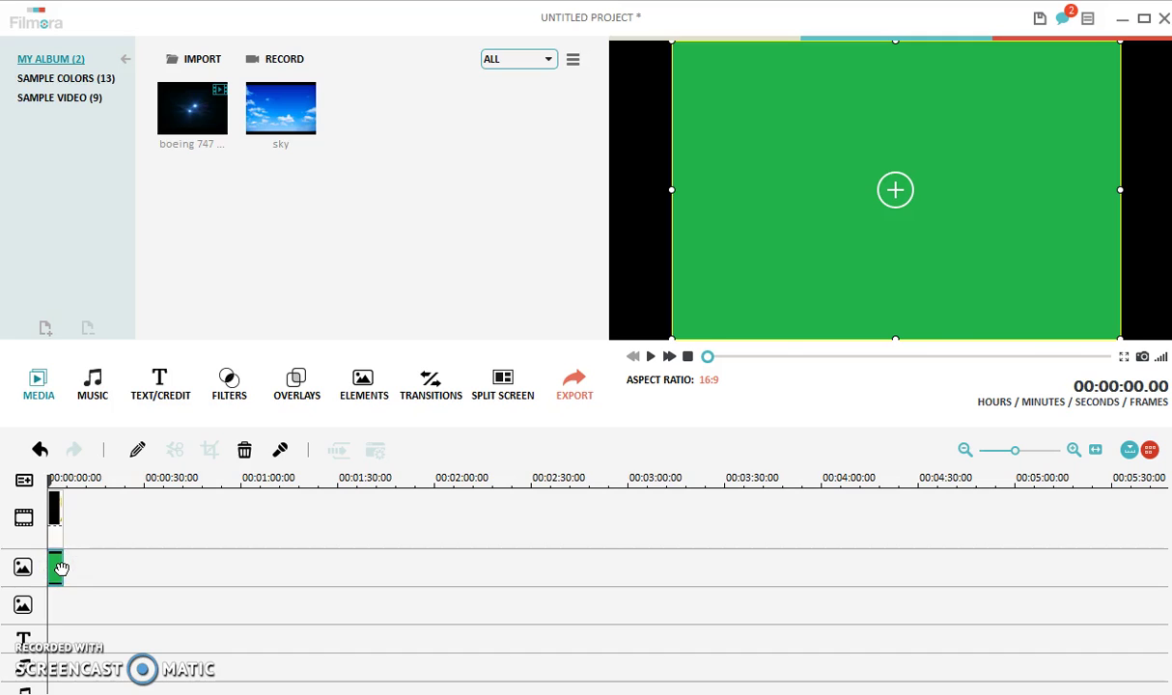
key(Delete)
click(55, 519)
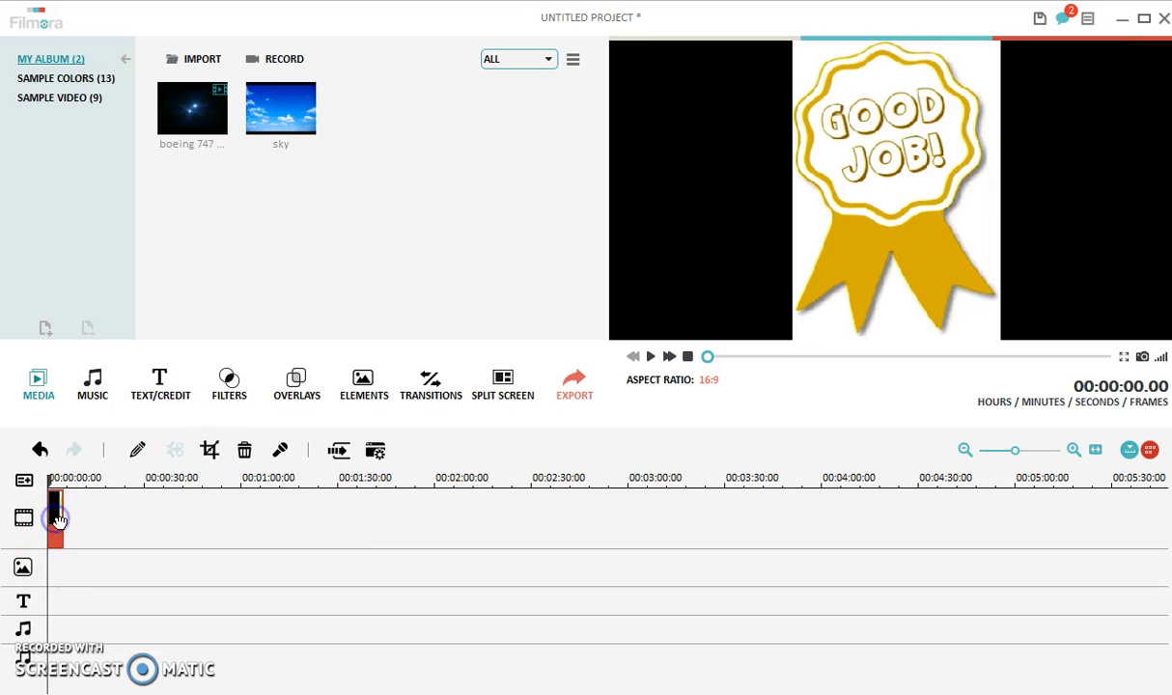
key(Delete)
click(208, 147)
click(262, 173)
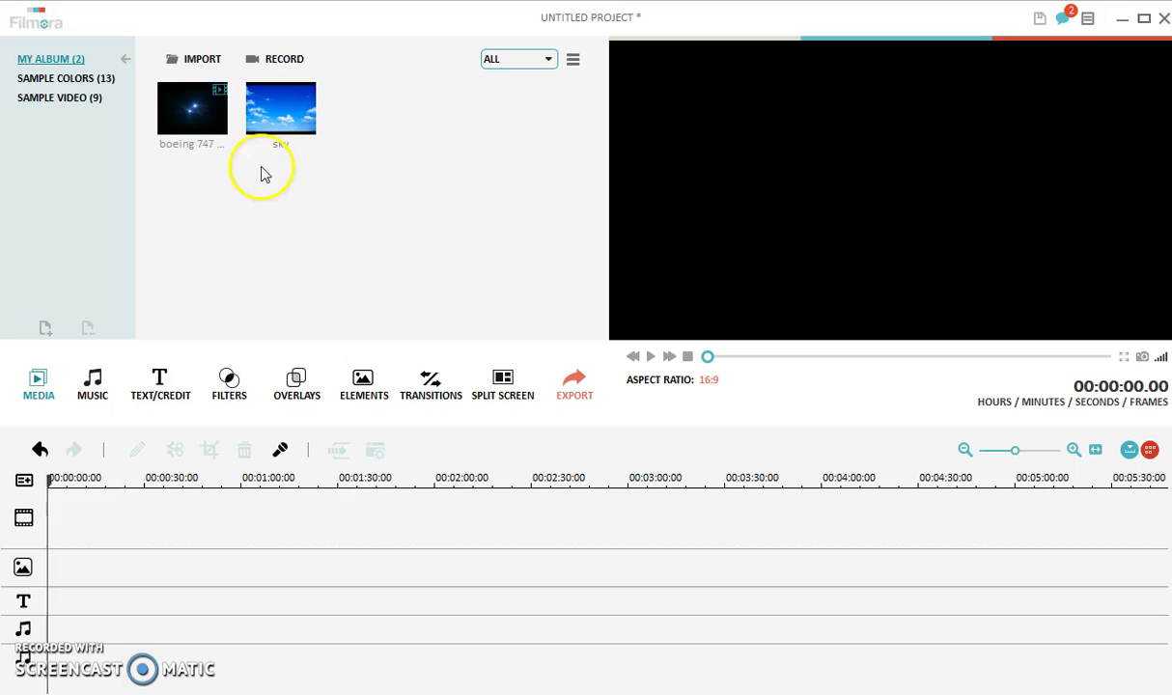
click(196, 113)
click(393, 112)
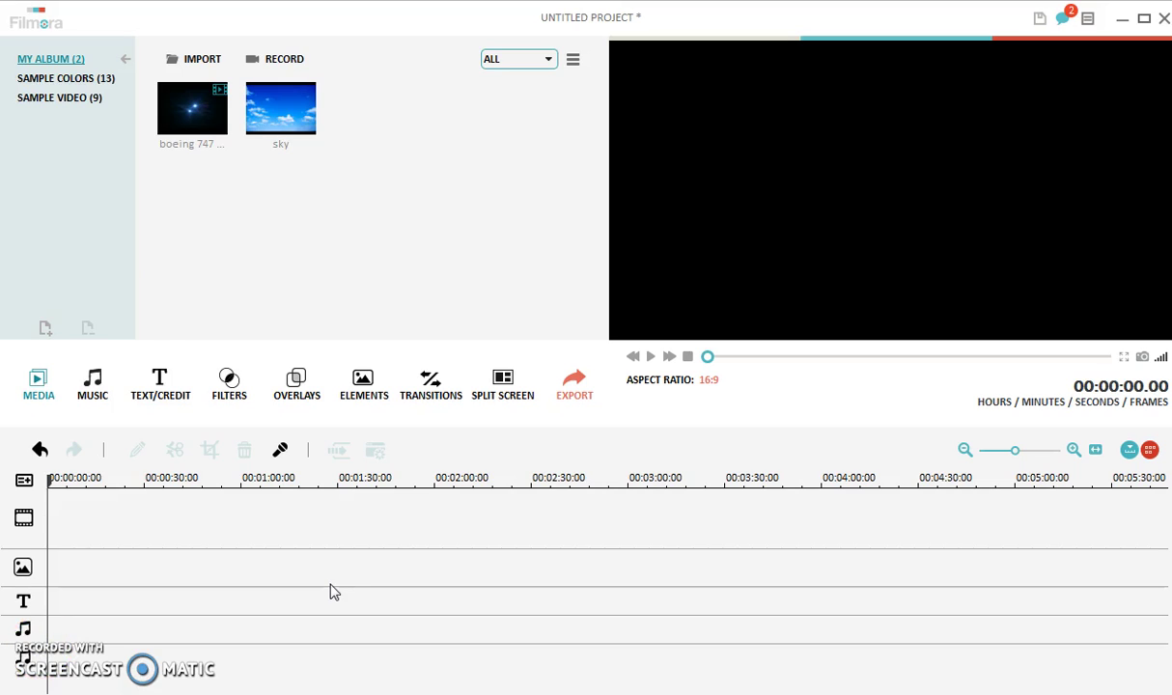
- Place the sky image at the video track's start and the Boeing 747 clip at the overlay start
click(272, 106)
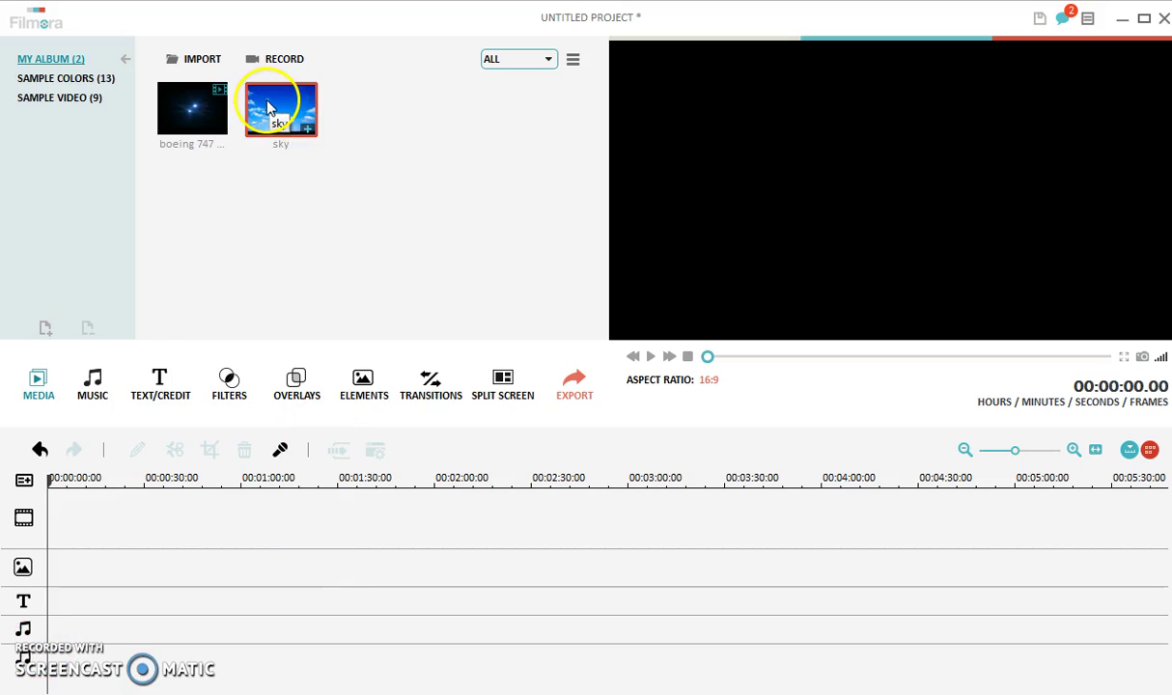
drag(268, 99, 58, 502)
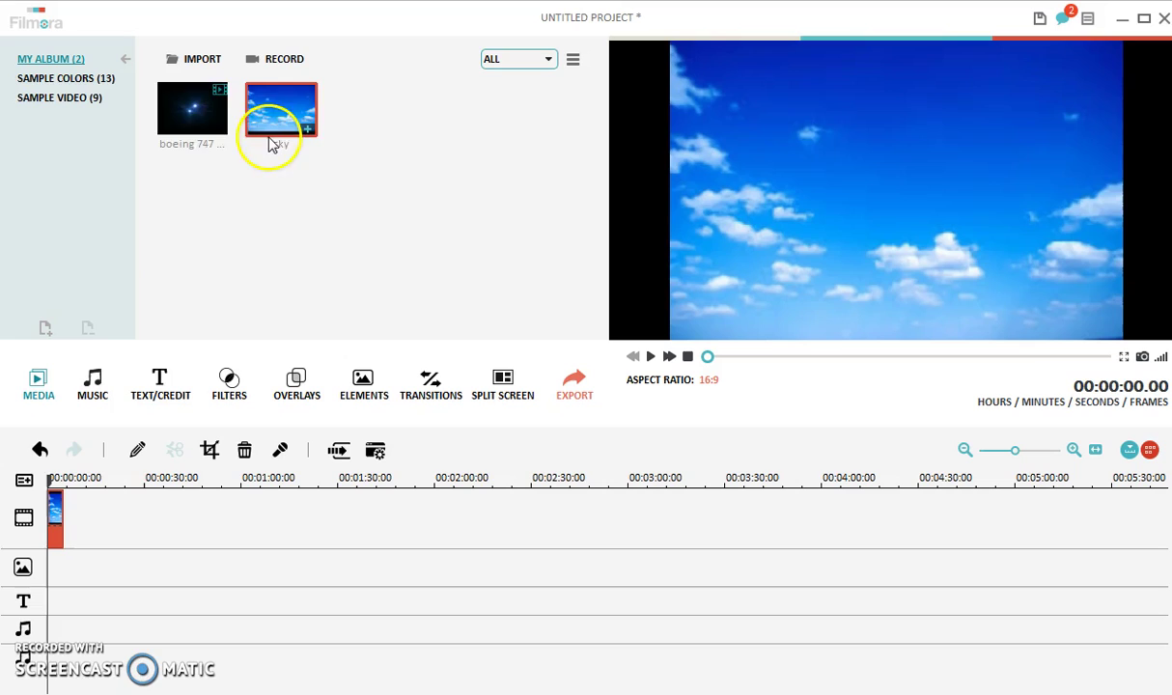
mouse_move(192, 109)
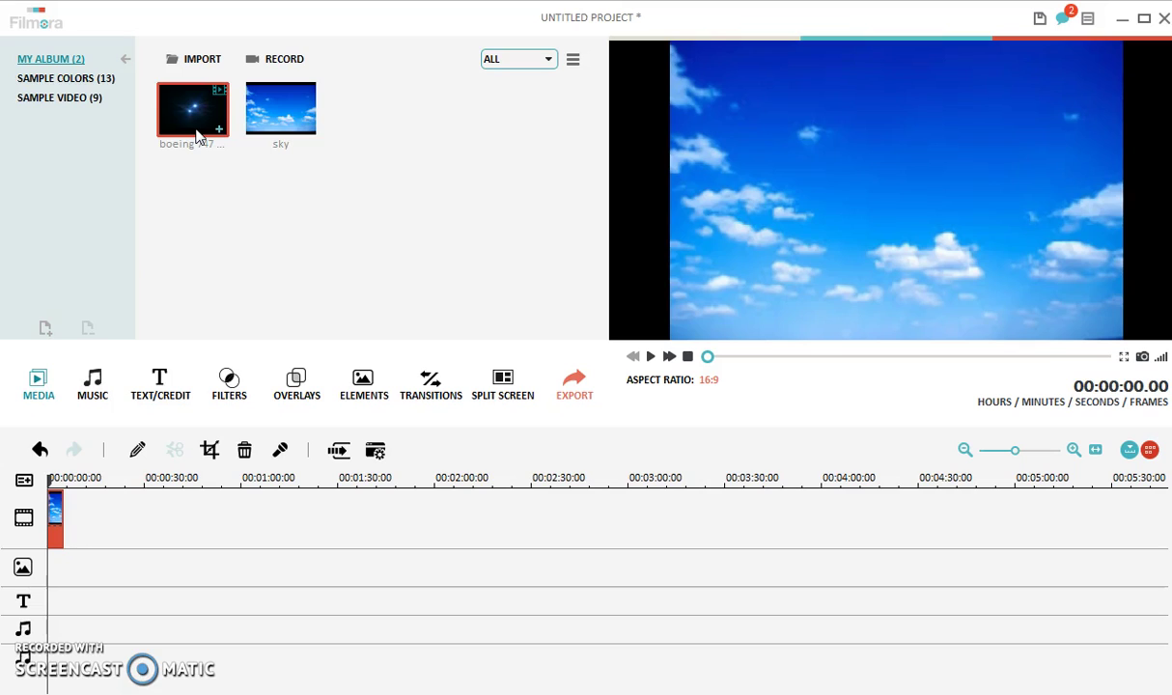
drag(196, 135, 70, 574)
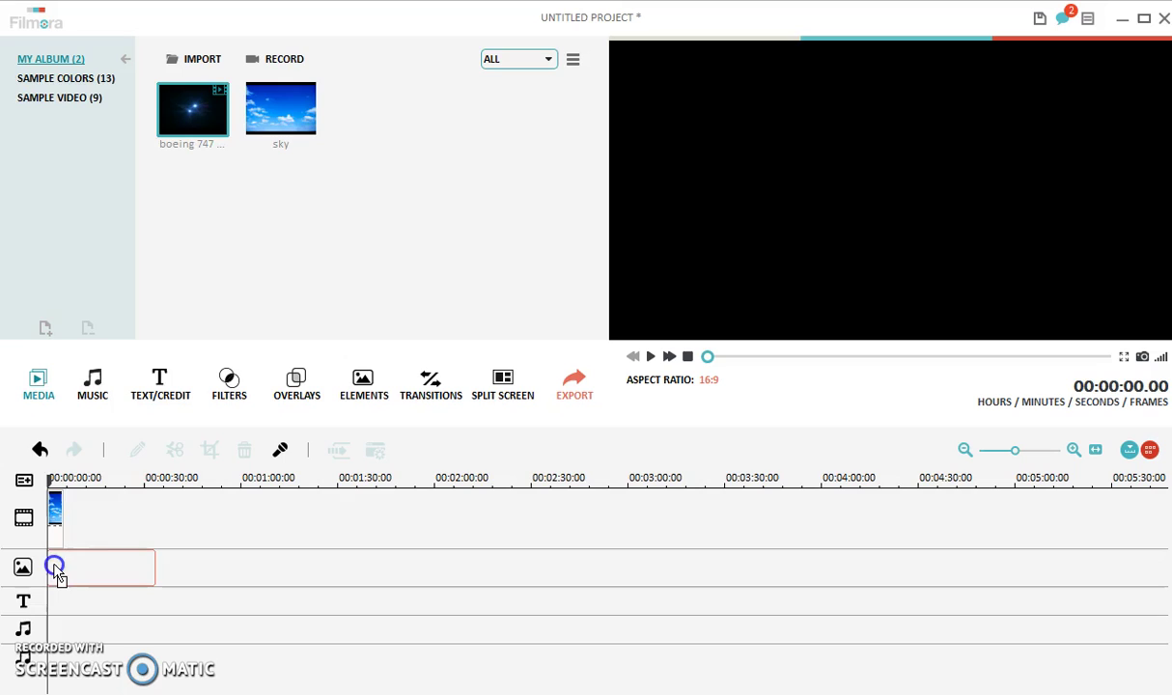
drag(69, 574, 53, 567)
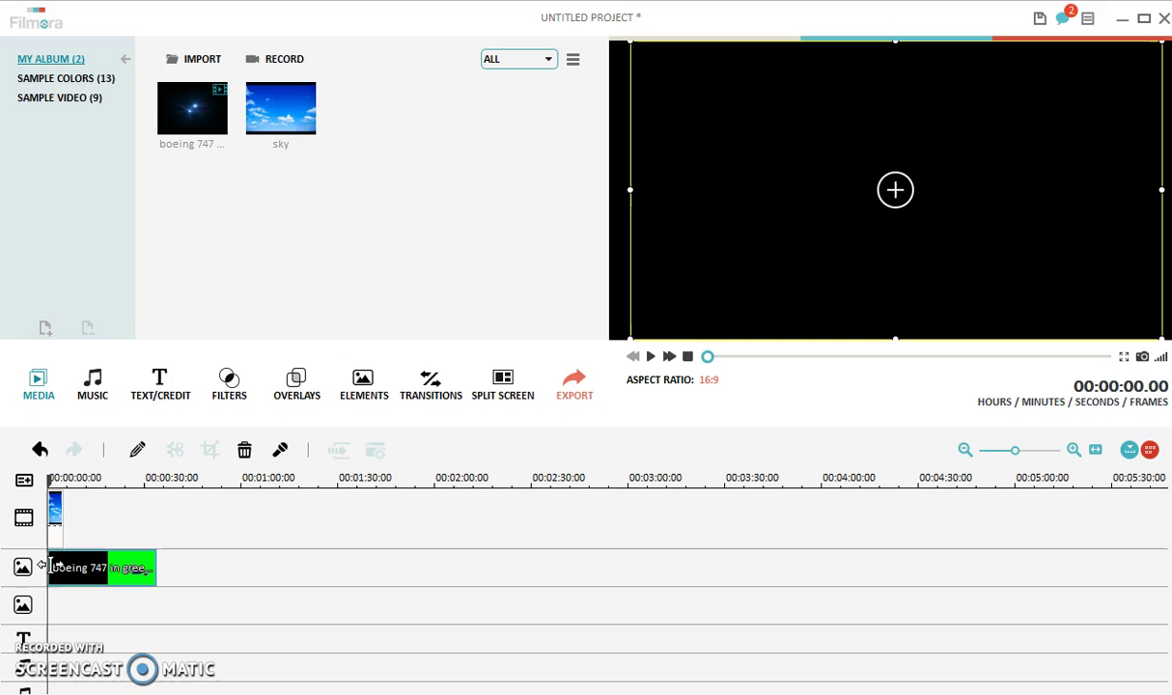
click(58, 514)
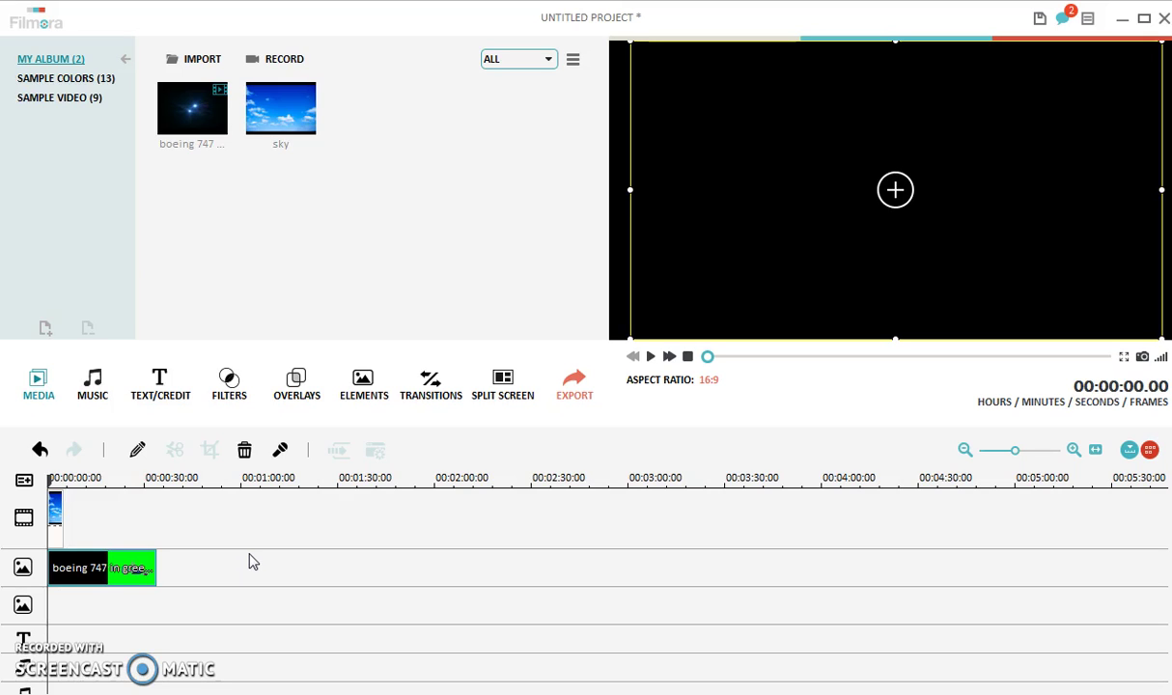
- Stretch the sky image to about 33 seconds, ending with the Boeing 747 overlay
click(59, 519)
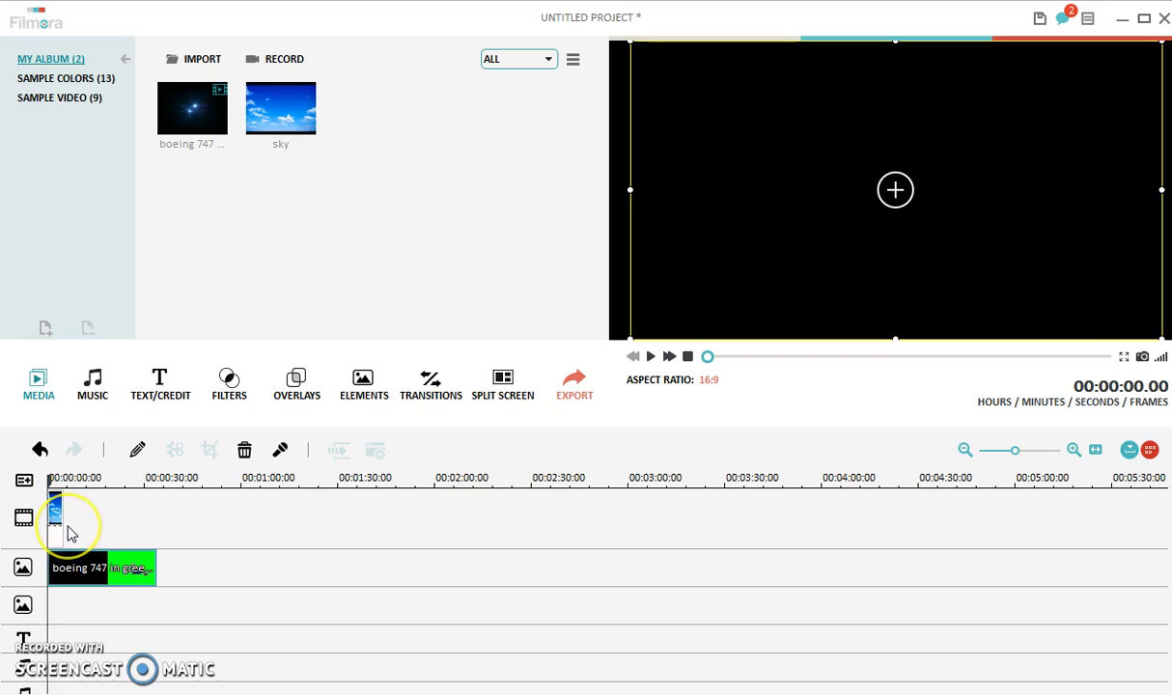
click(58, 514)
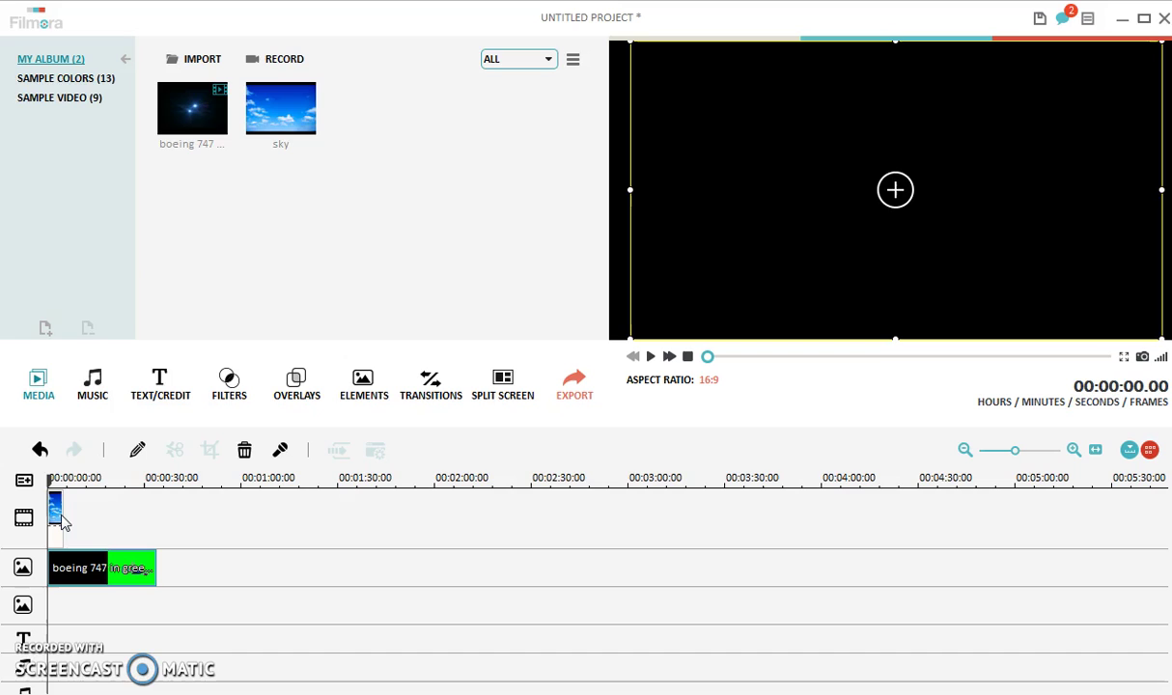
drag(59, 519, 59, 504)
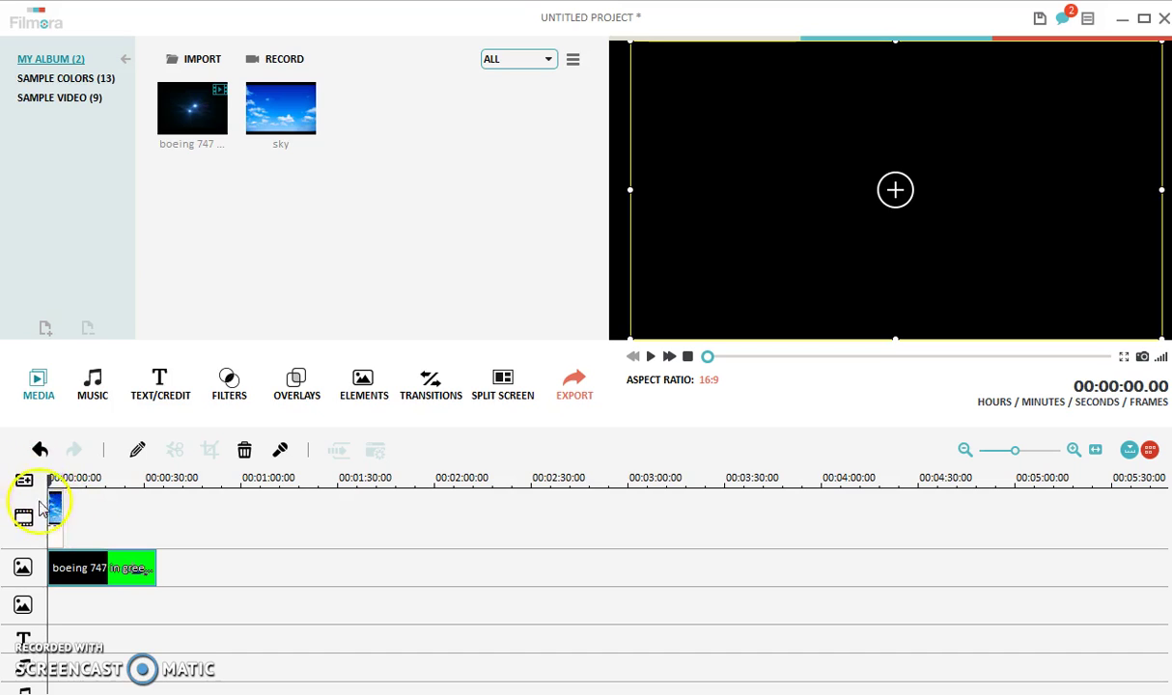
click(57, 504)
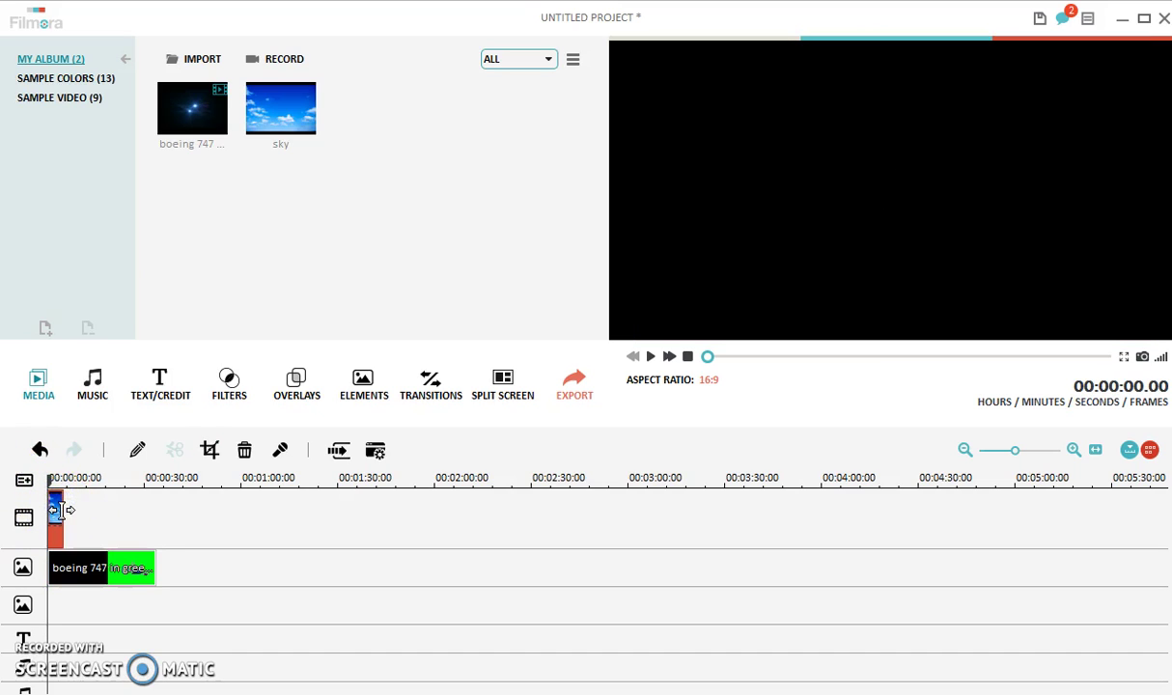
drag(60, 510, 154, 522)
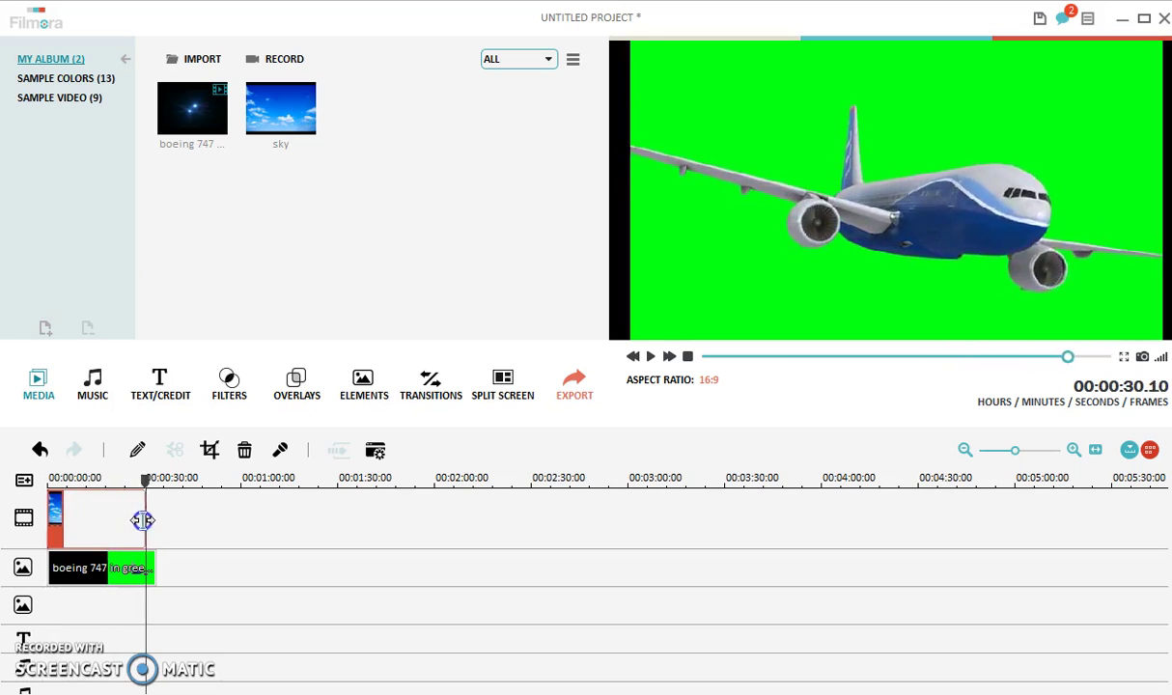
drag(146, 588, 108, 568)
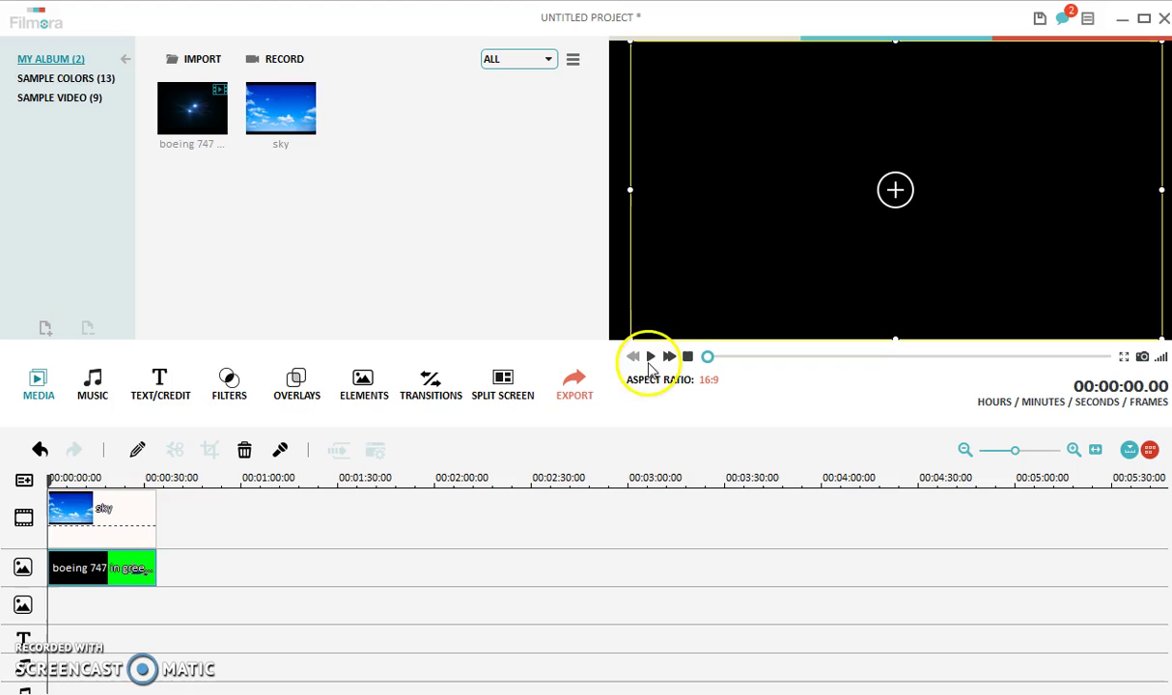
click(649, 358)
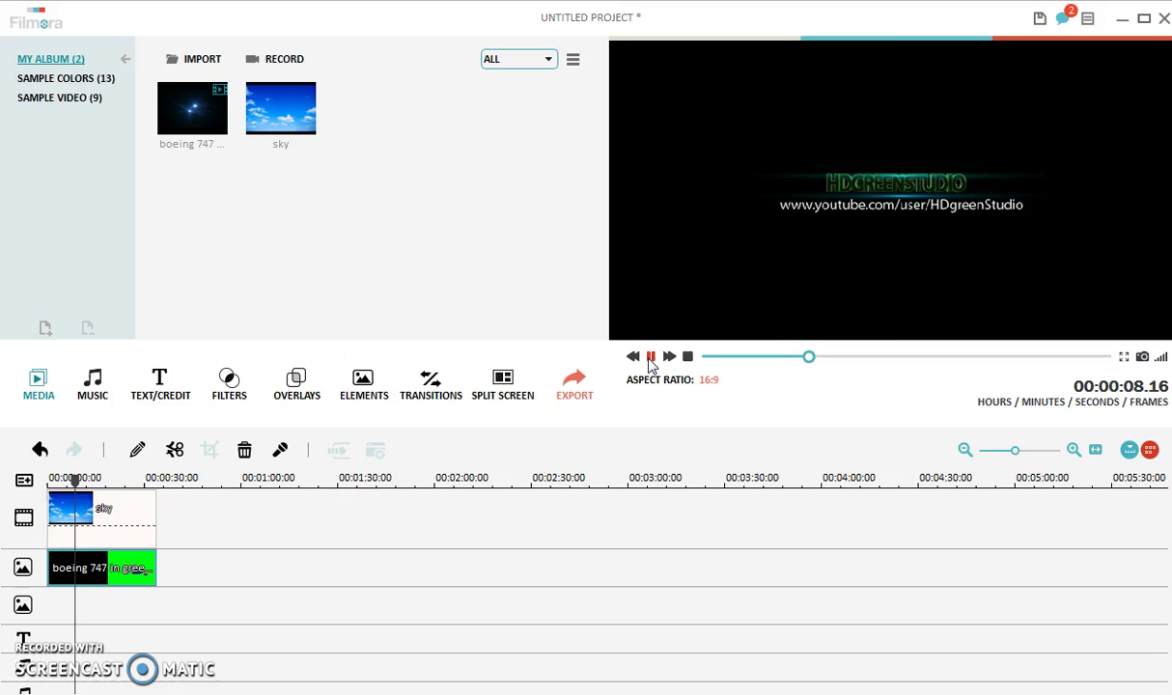
click(650, 357)
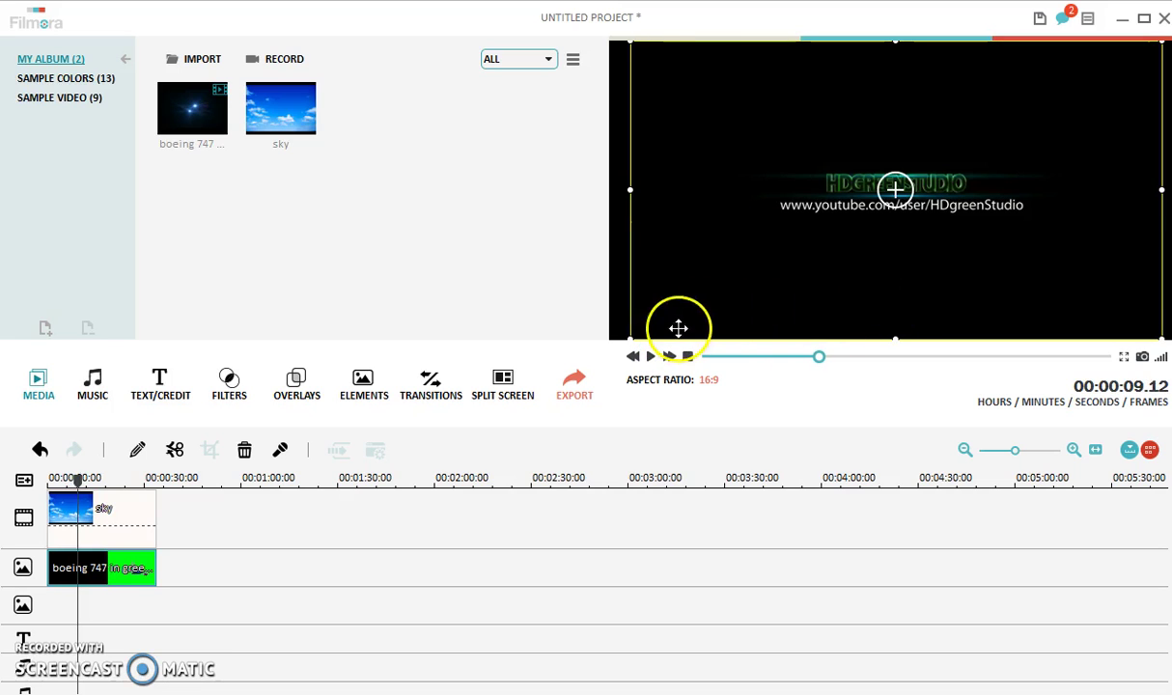
click(86, 597)
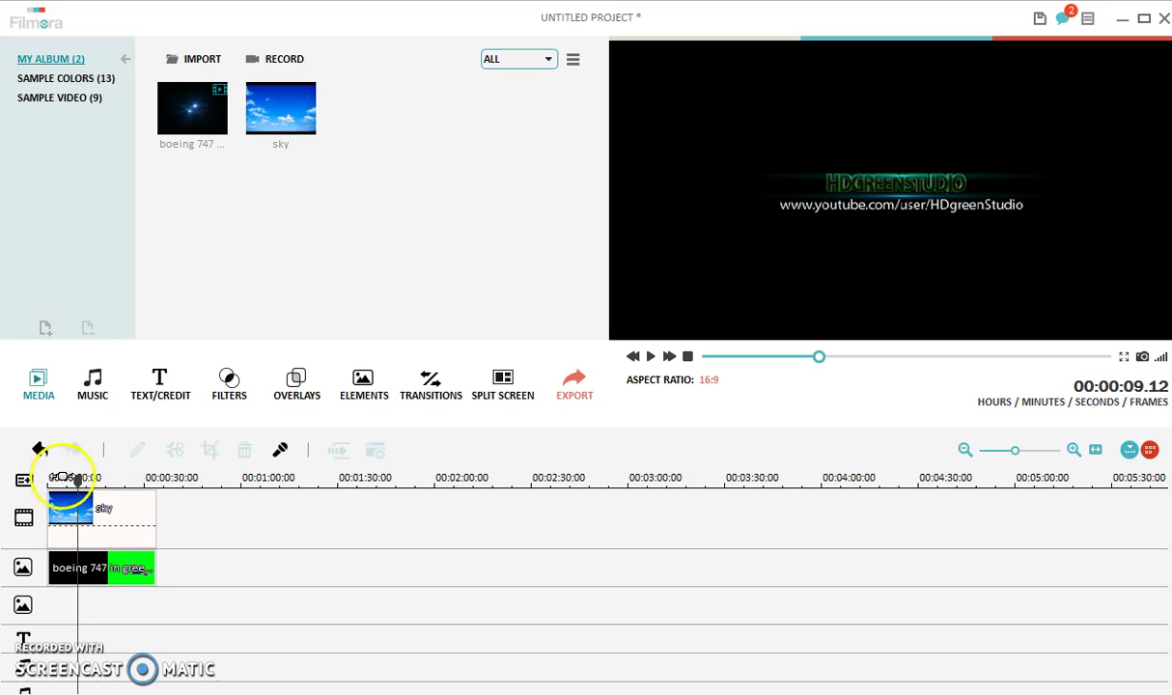
click(82, 489)
mouse_move(80, 488)
mouse_down()
mouse_move(92, 482)
mouse_move(78, 483)
mouse_up()
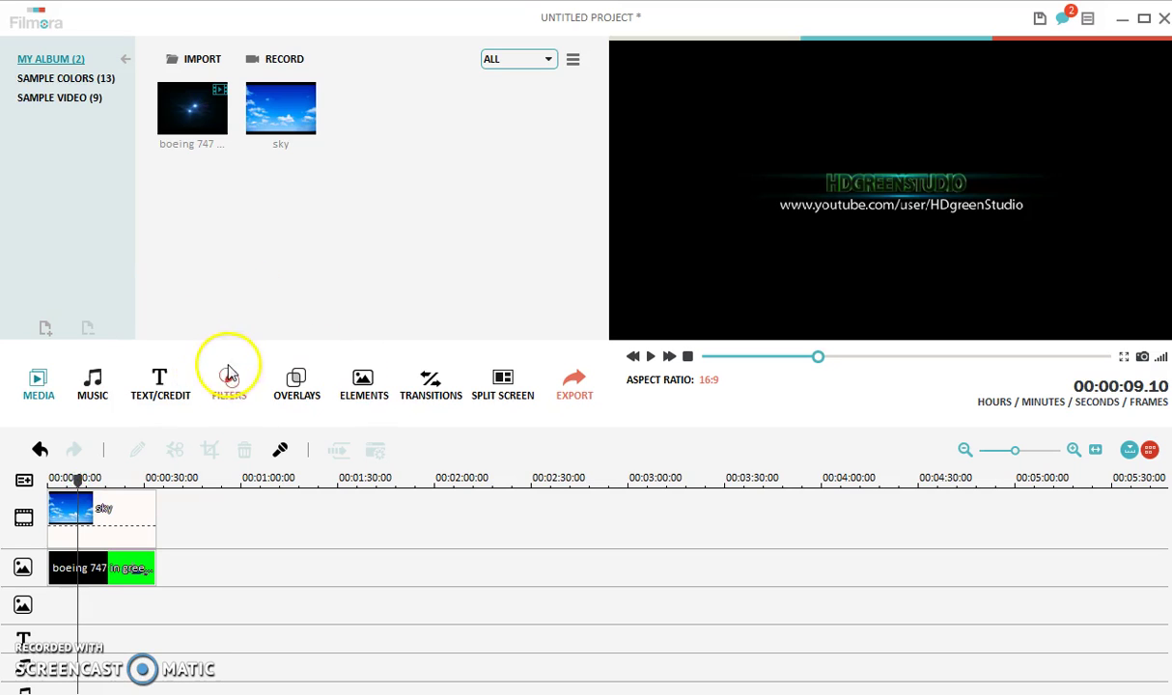
- Split the Boeing 747 overlay at ten seconds and delete its opening piece
key(space)
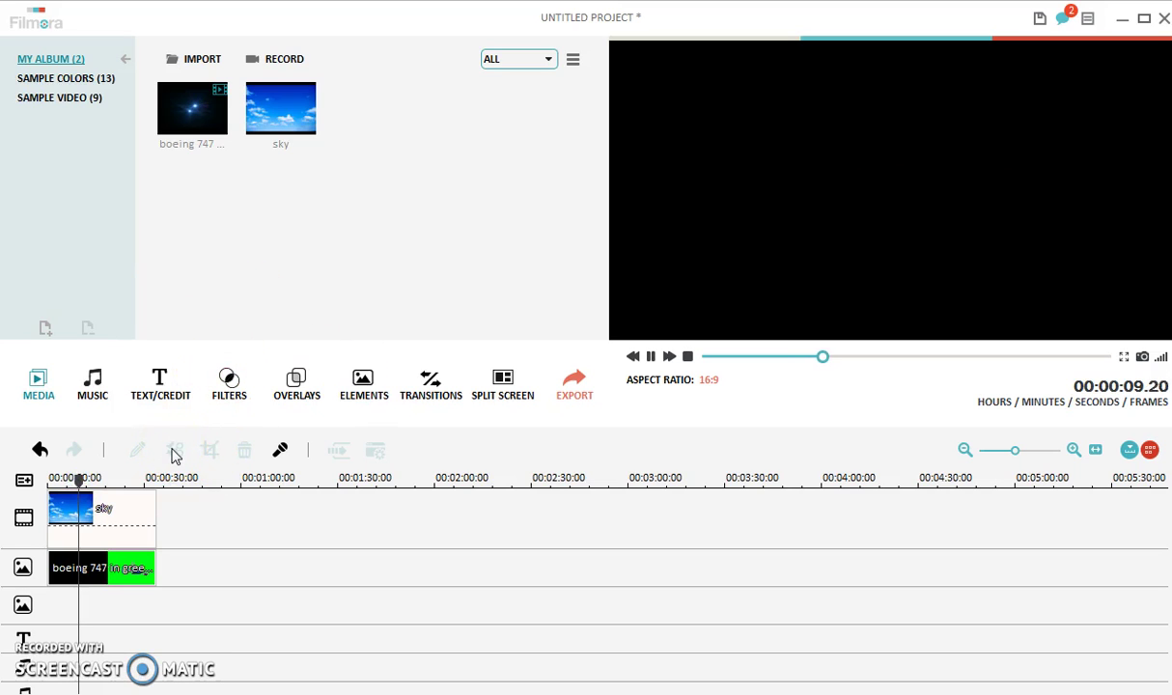
click(87, 479)
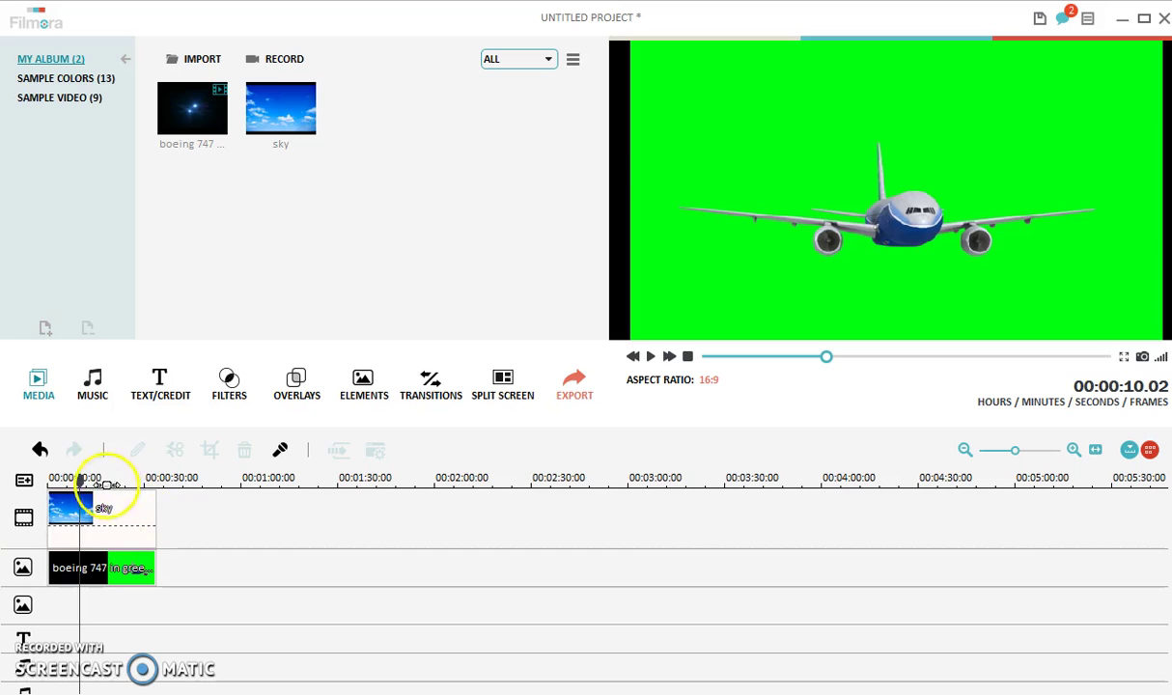
click(80, 480)
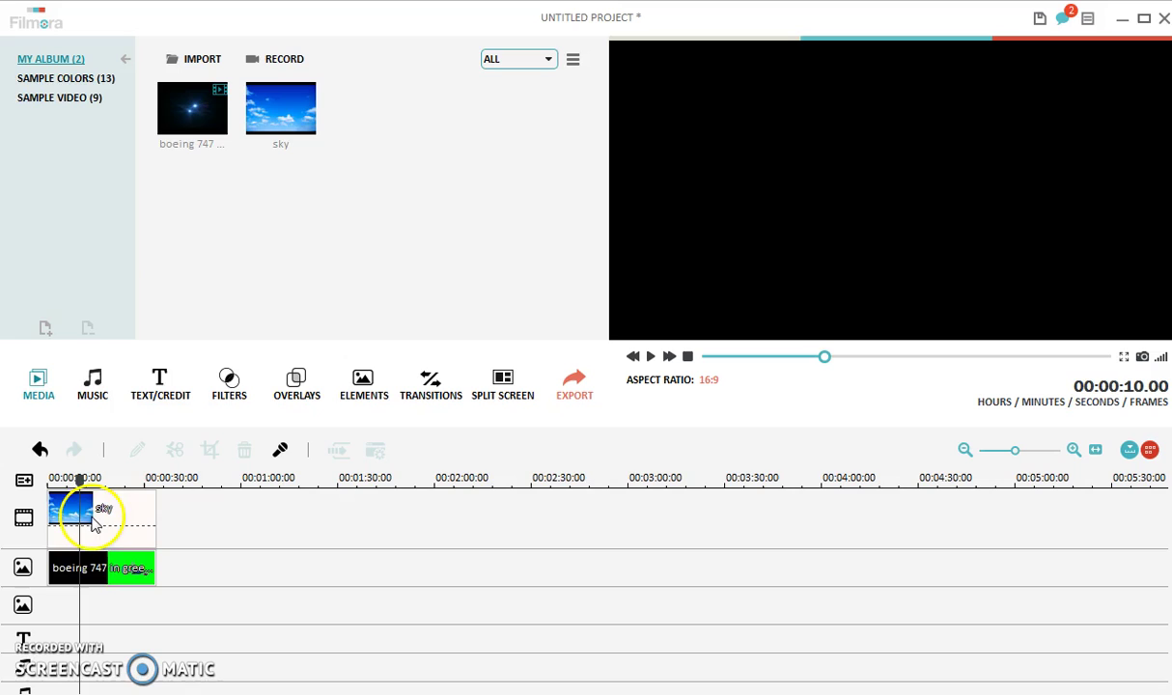
click(83, 568)
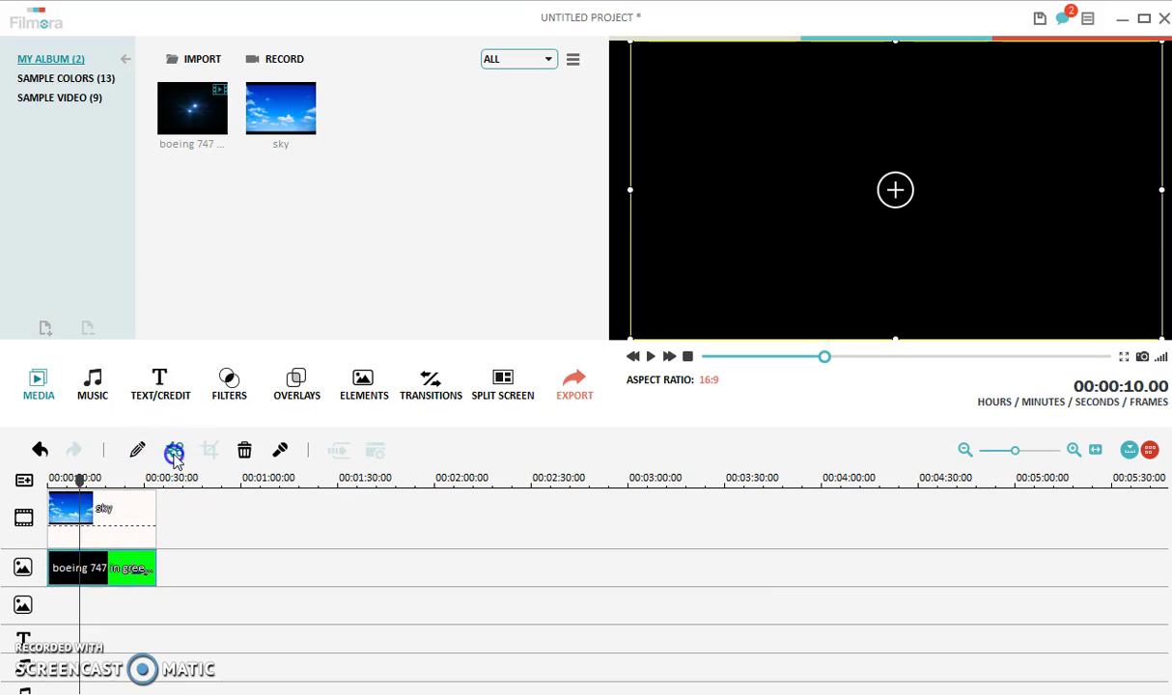
click(174, 450)
click(58, 570)
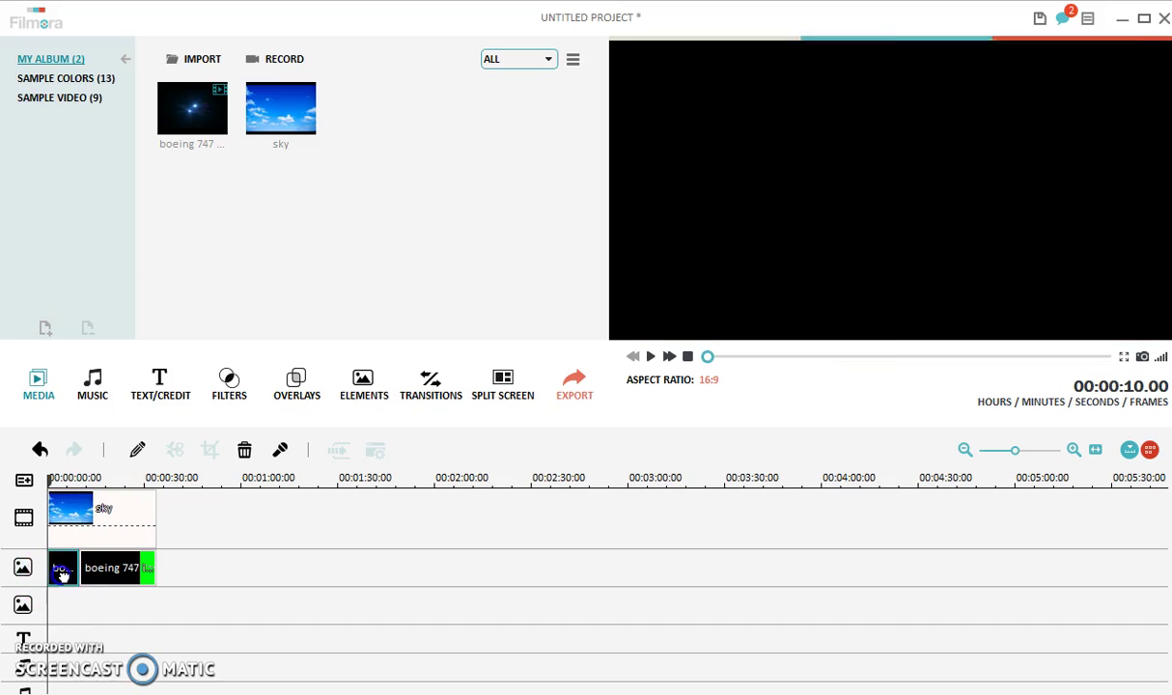
key(Delete)
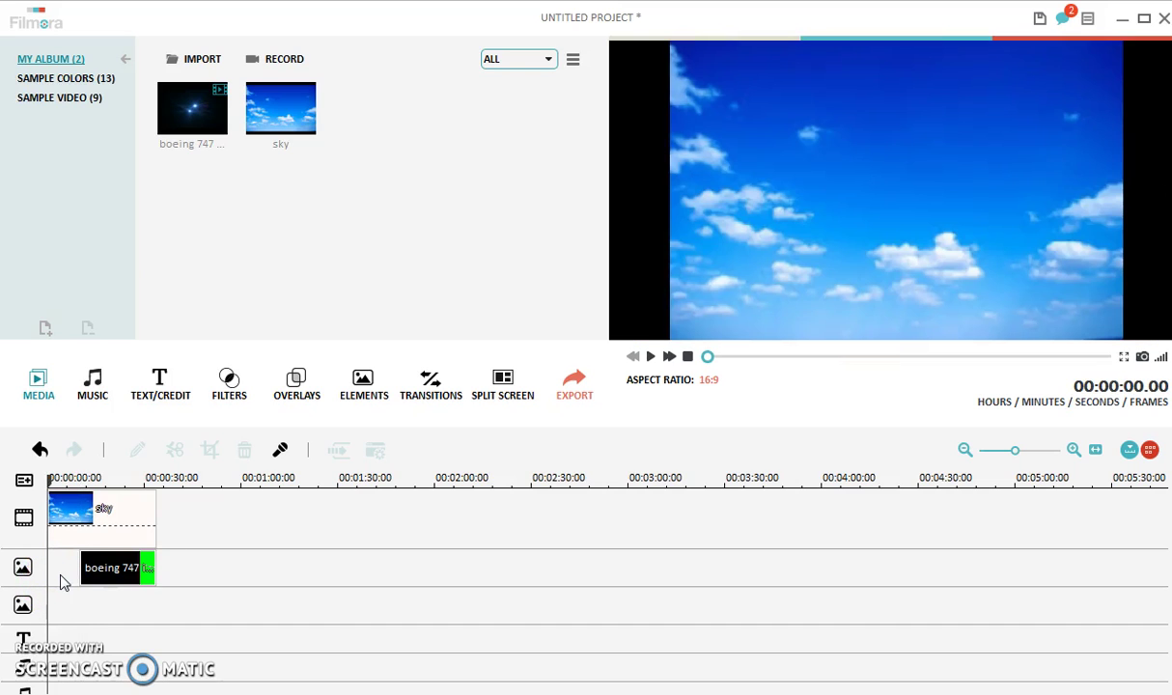
- Move the Boeing clip to the timeline start and trim the sky to end with it, about 23 seconds
drag(104, 566, 58, 570)
click(145, 532)
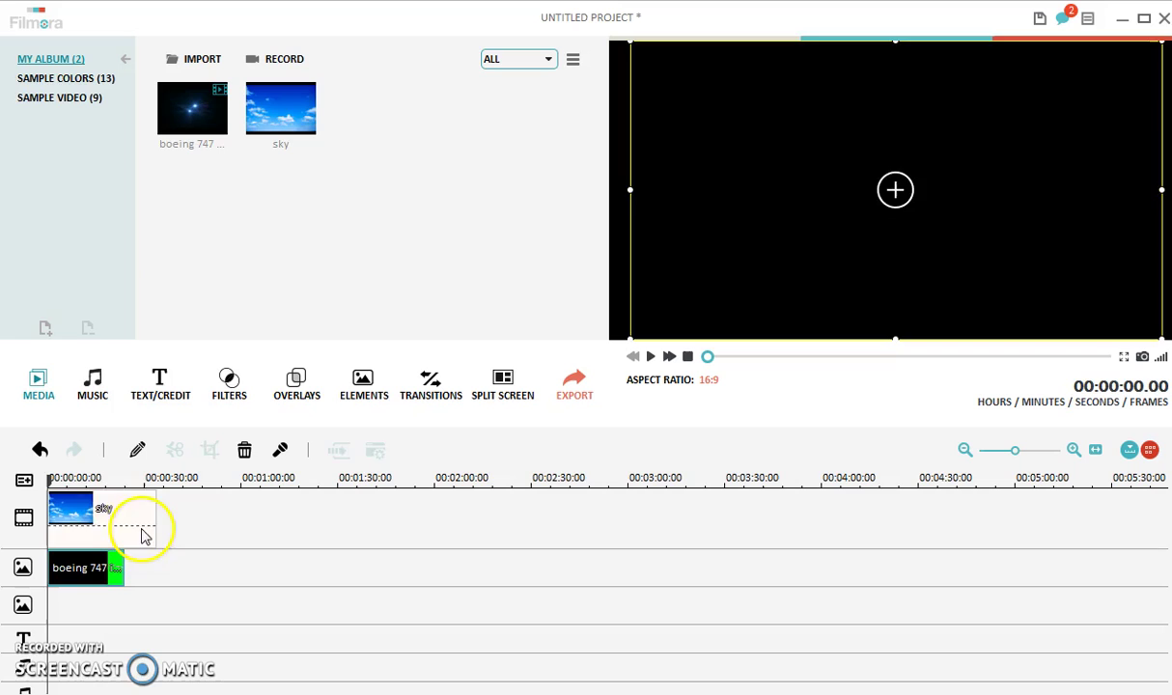
drag(154, 523, 124, 523)
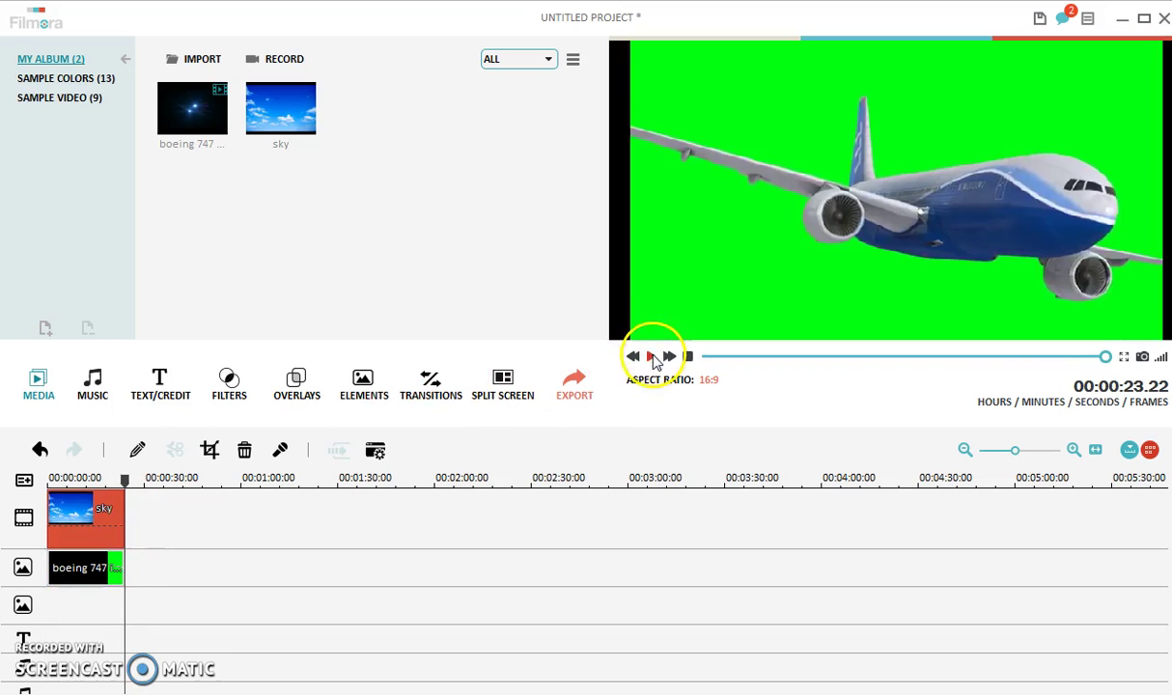
- Replay the preview from the start, then pause it
click(633, 356)
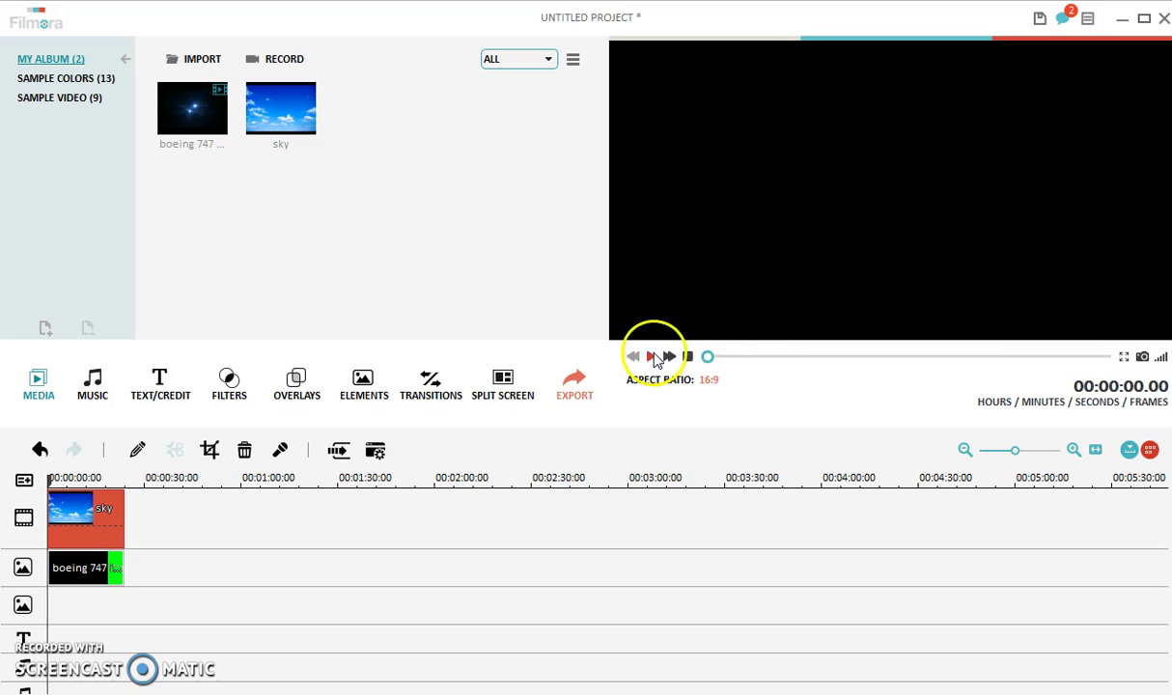
click(654, 357)
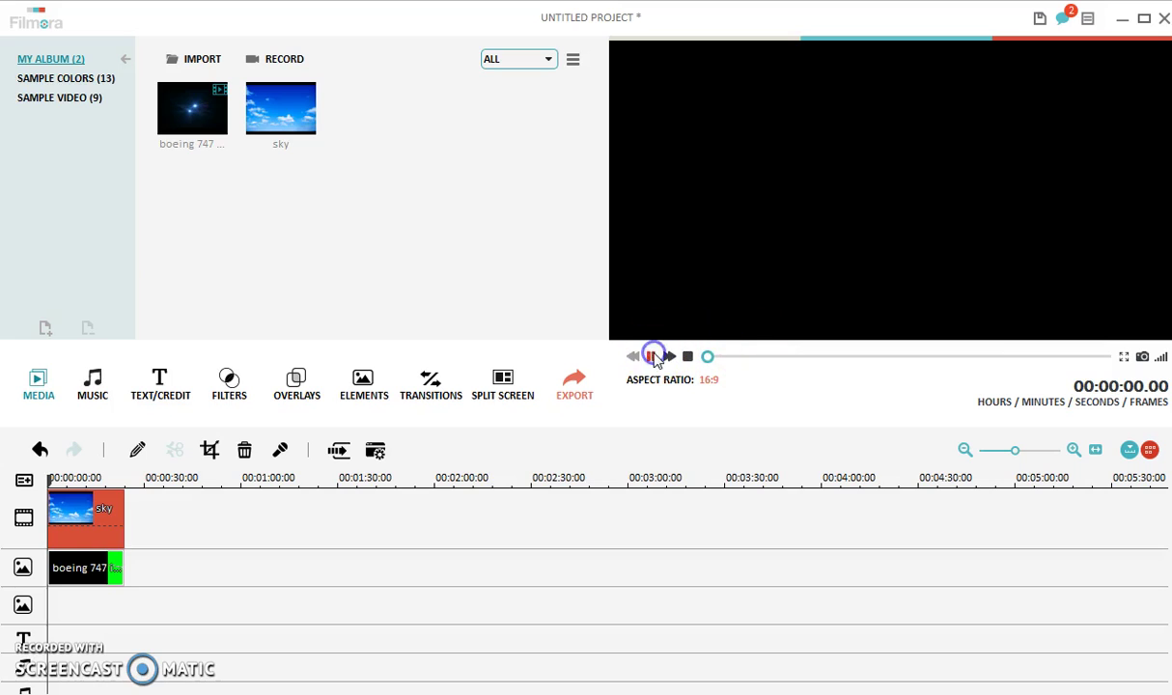
click(653, 357)
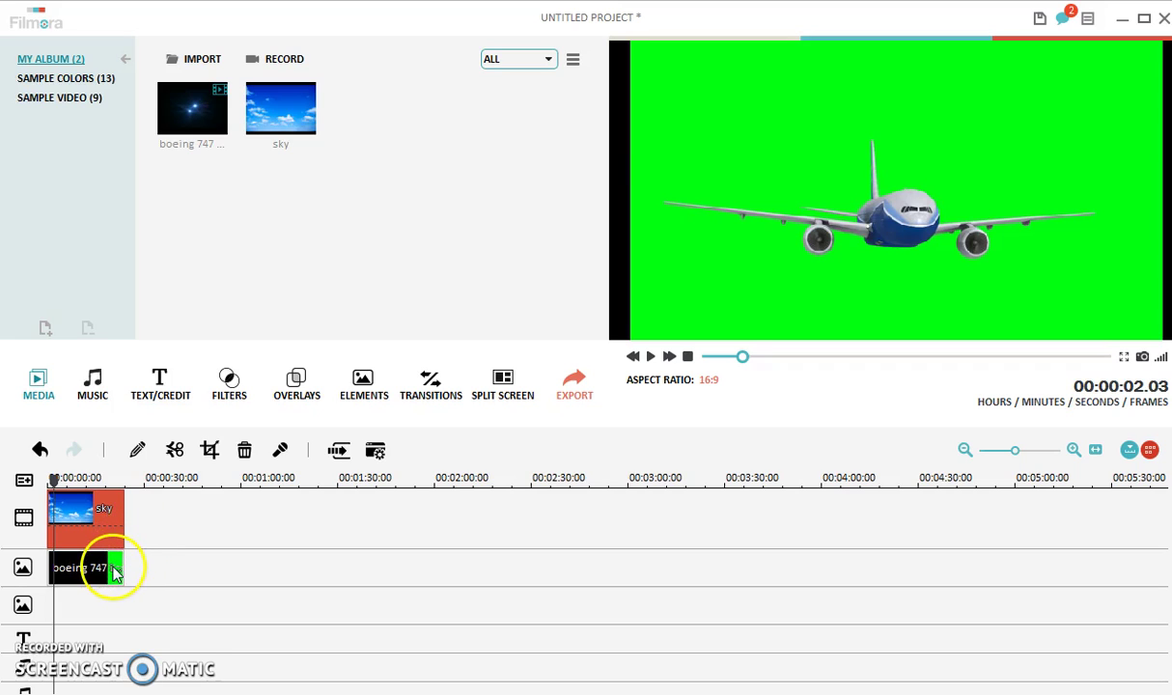
right_click(113, 571)
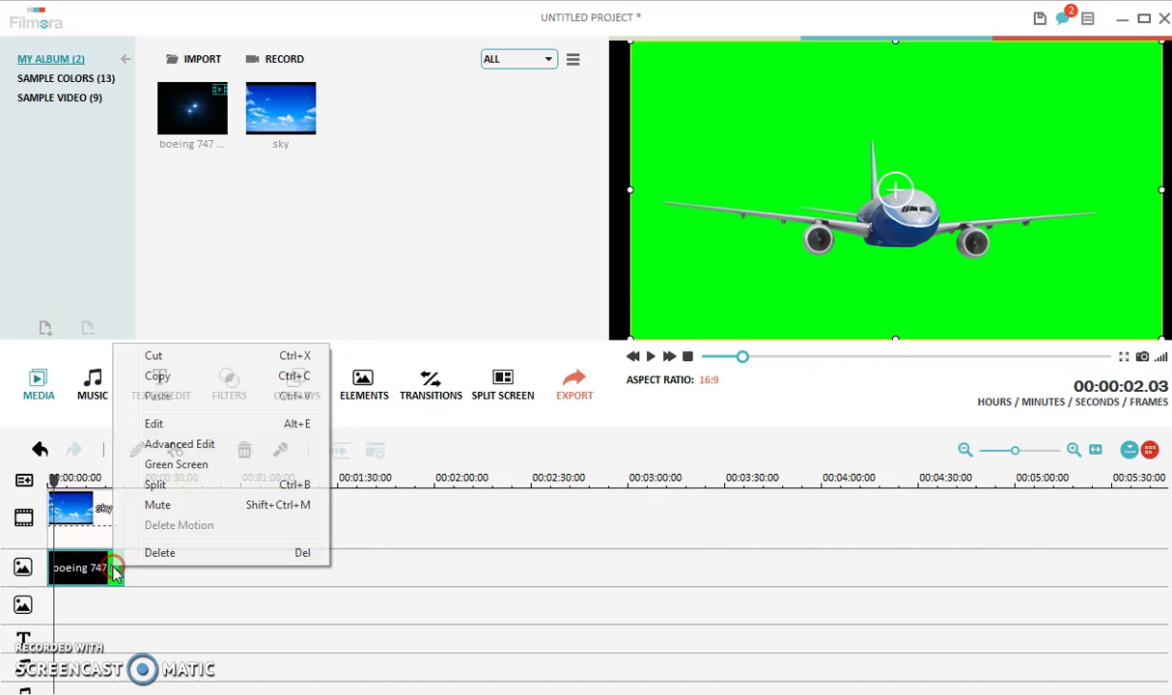
click(149, 619)
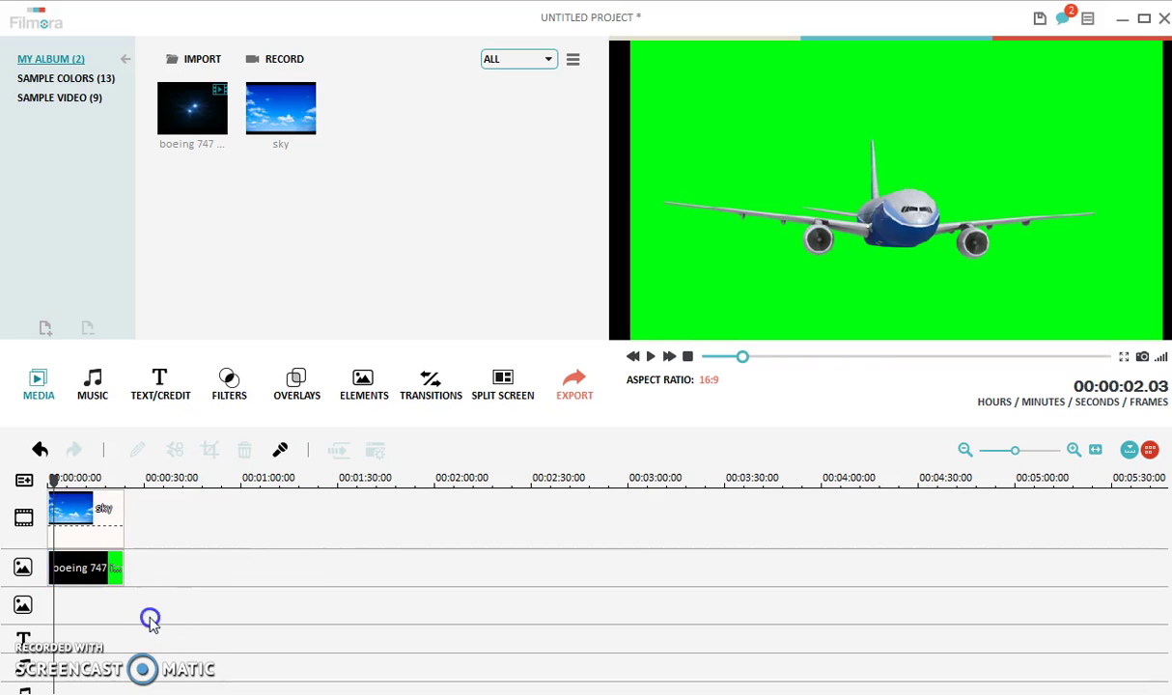
right_click(93, 571)
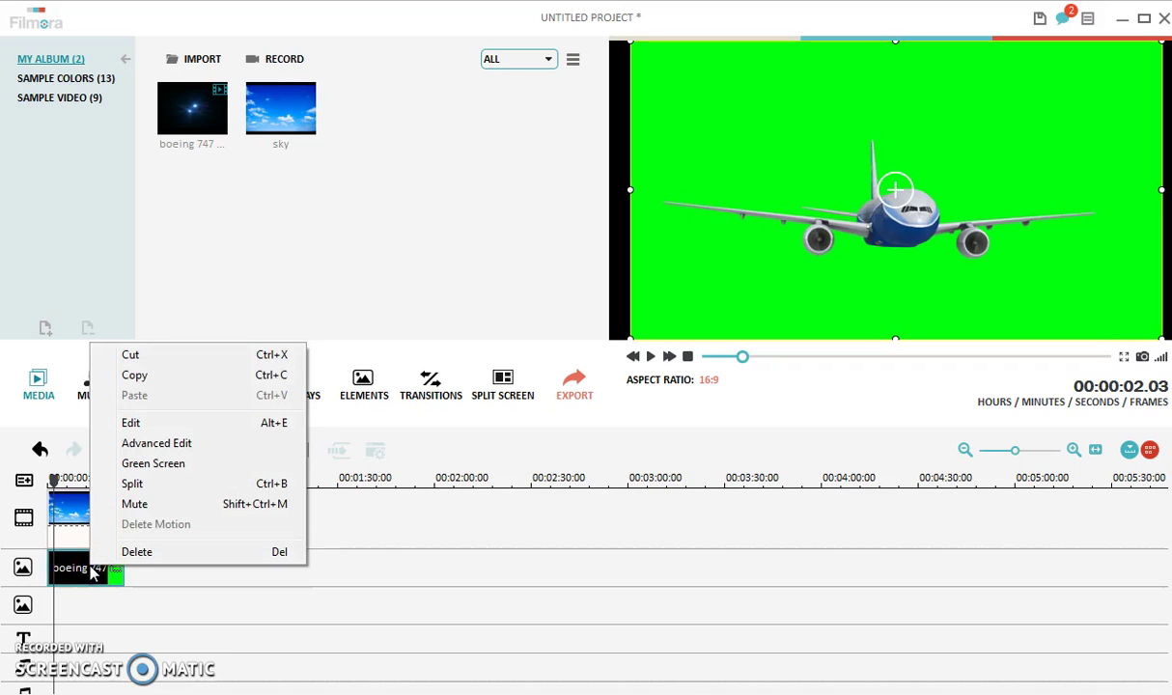
click(139, 465)
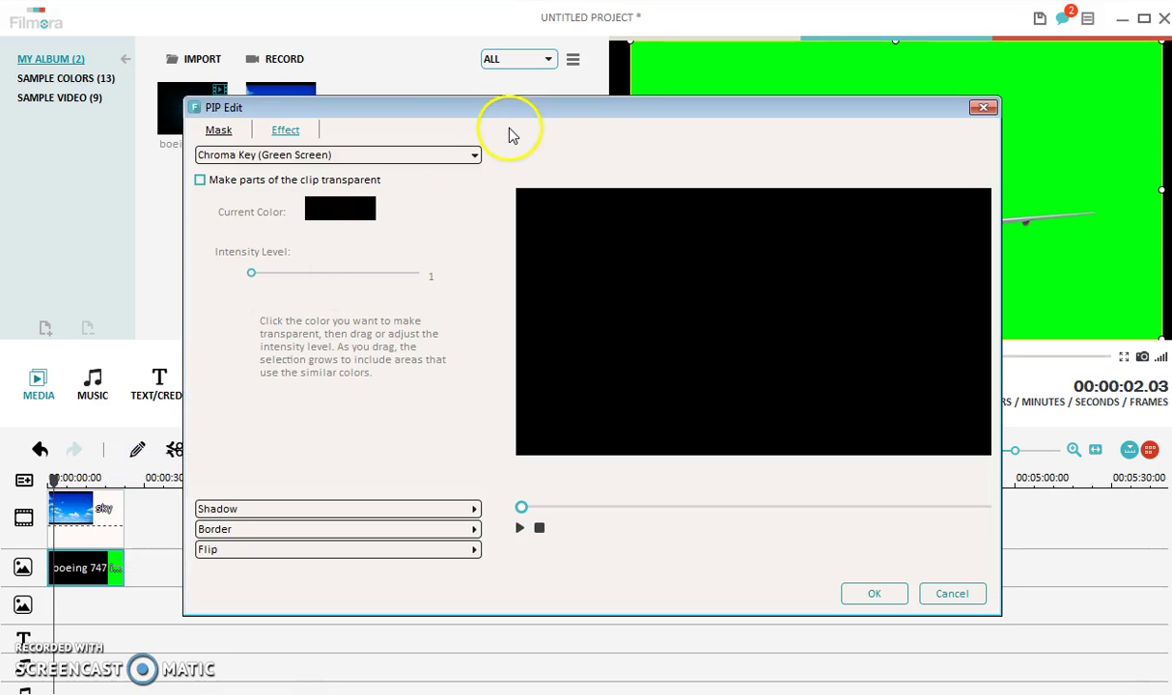
drag(506, 121, 463, 127)
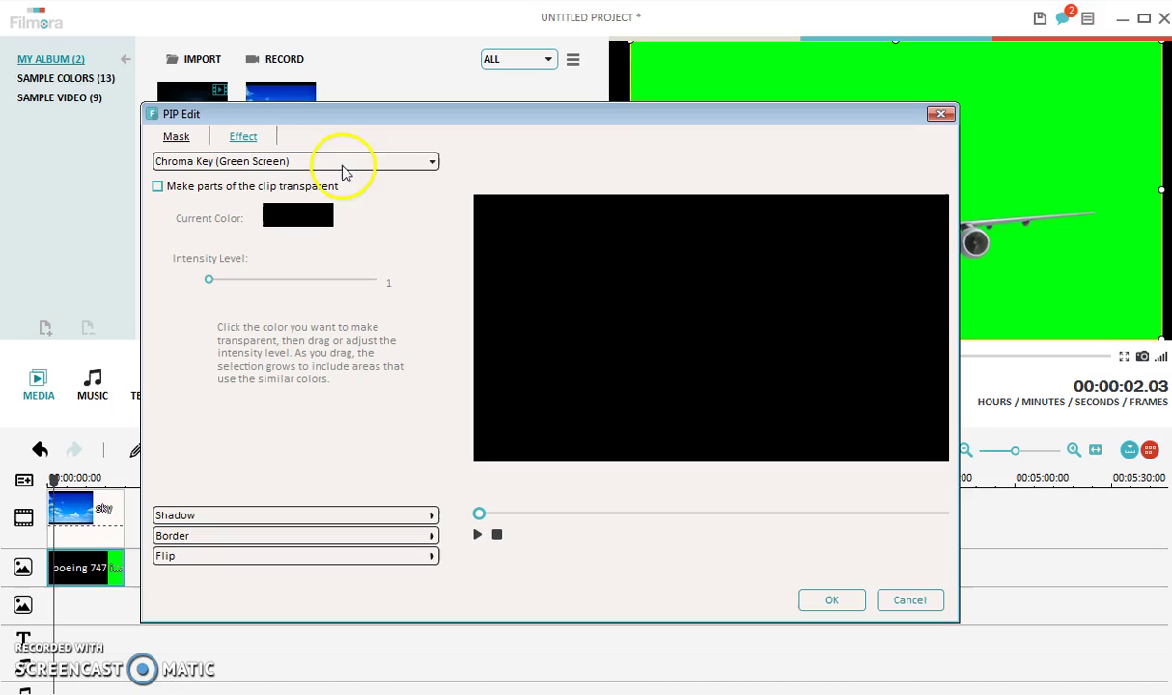
click(158, 186)
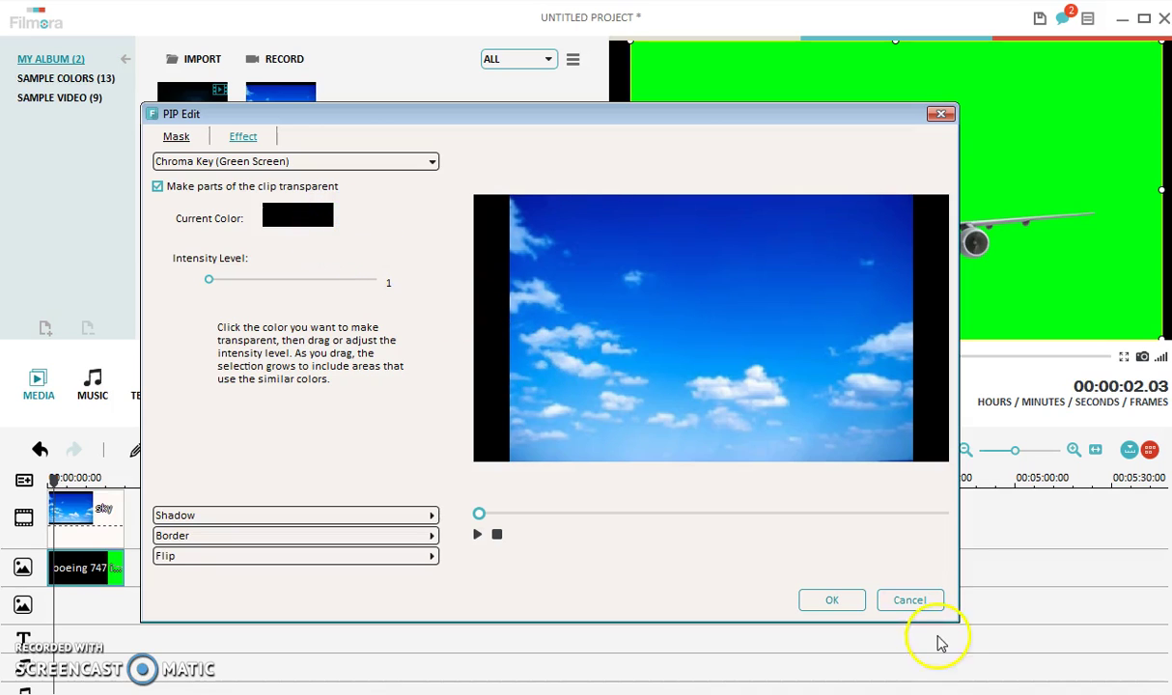
- Close the green-screen settings and replay the preview from the beginning
click(910, 599)
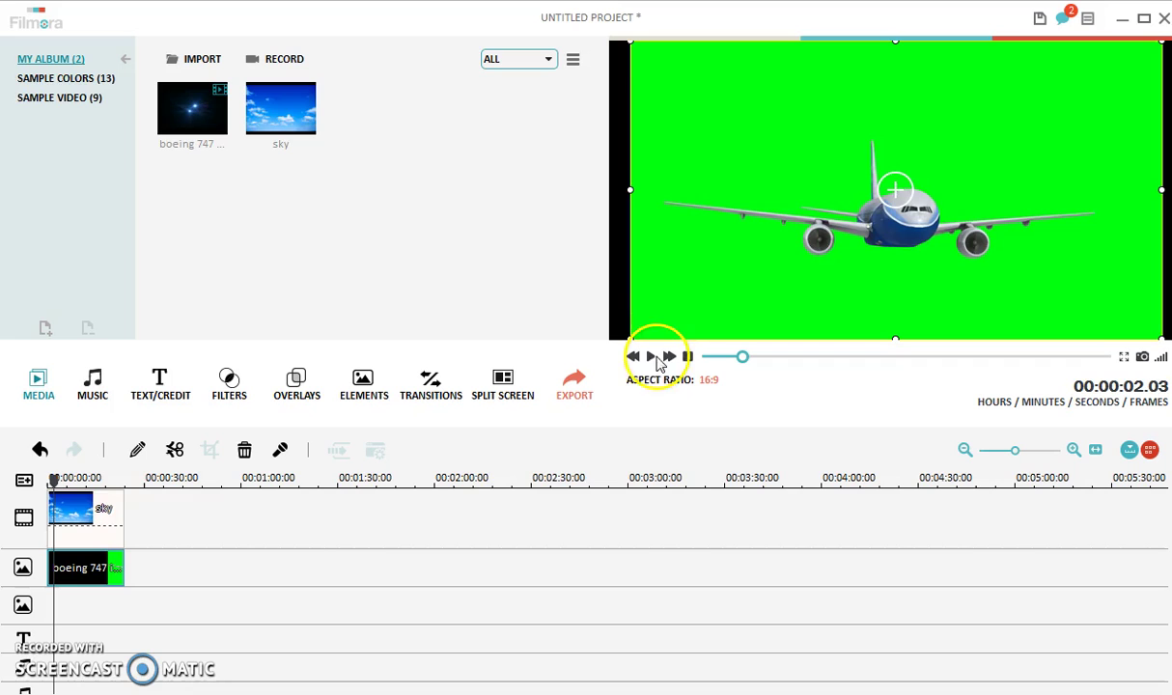
click(669, 359)
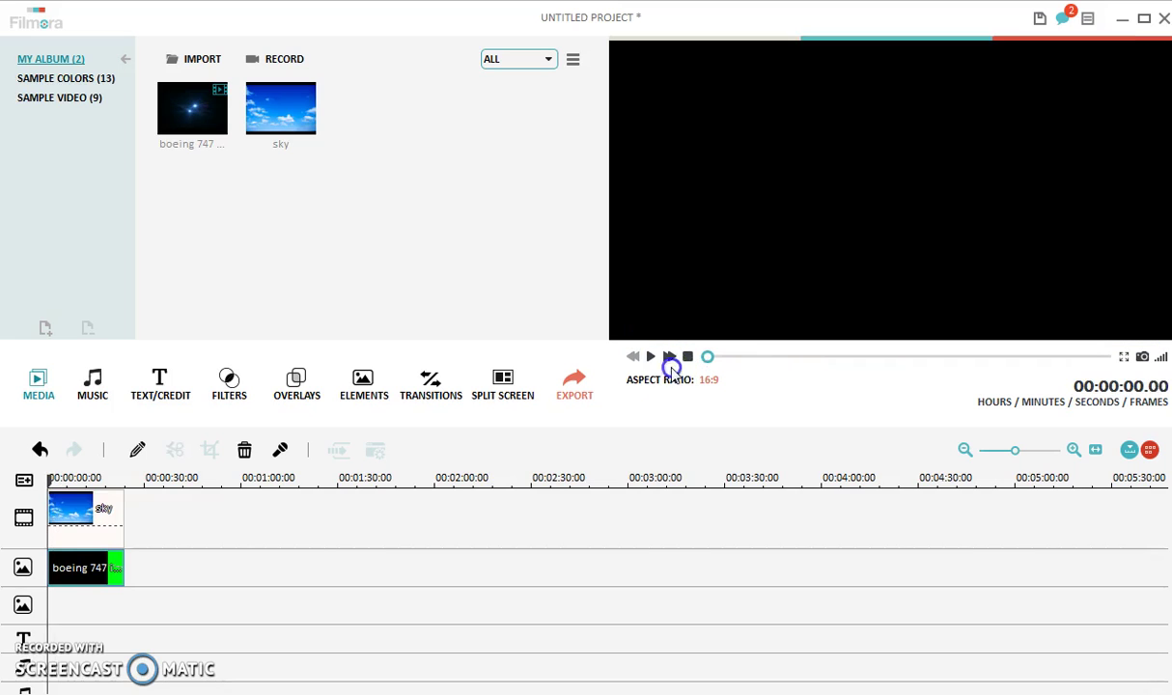
click(651, 356)
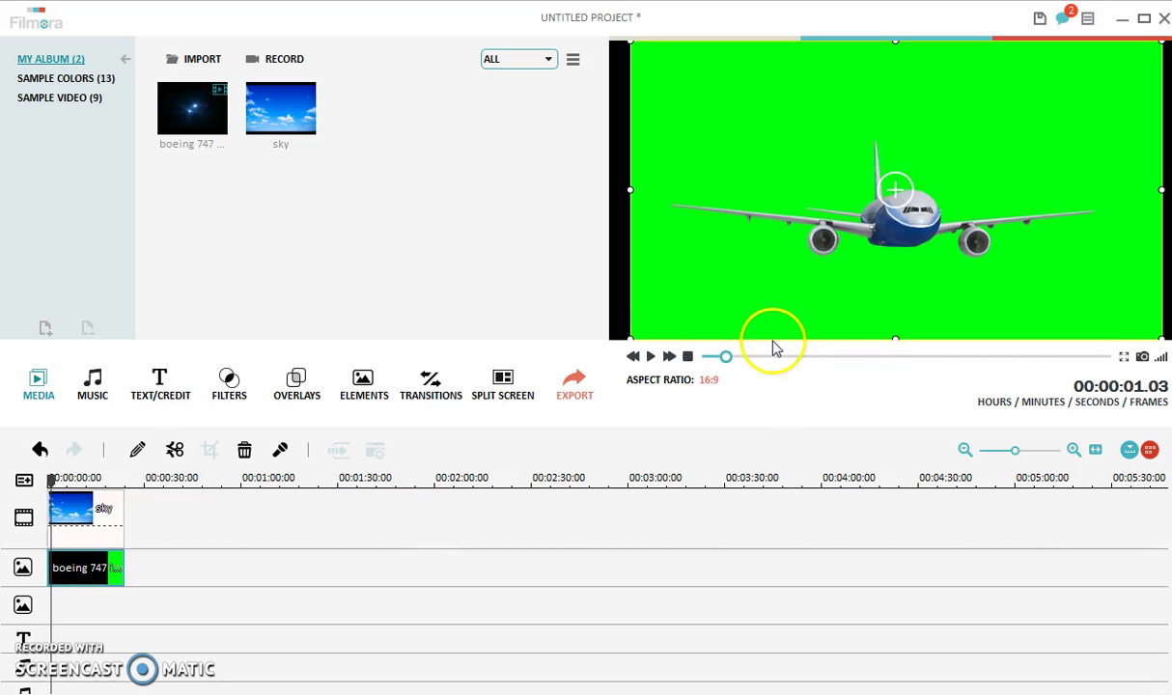
drag(726, 356, 707, 357)
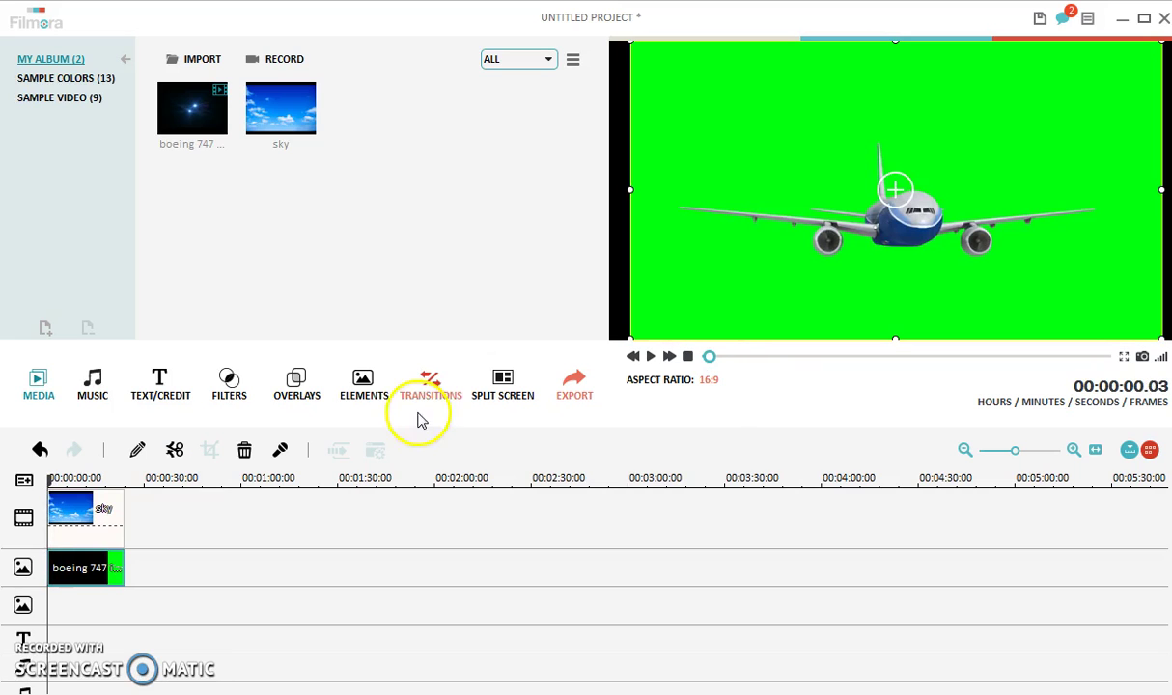
- Shift the Boeing clip later along its overlay track, preview, then move it back toward the start
click(174, 451)
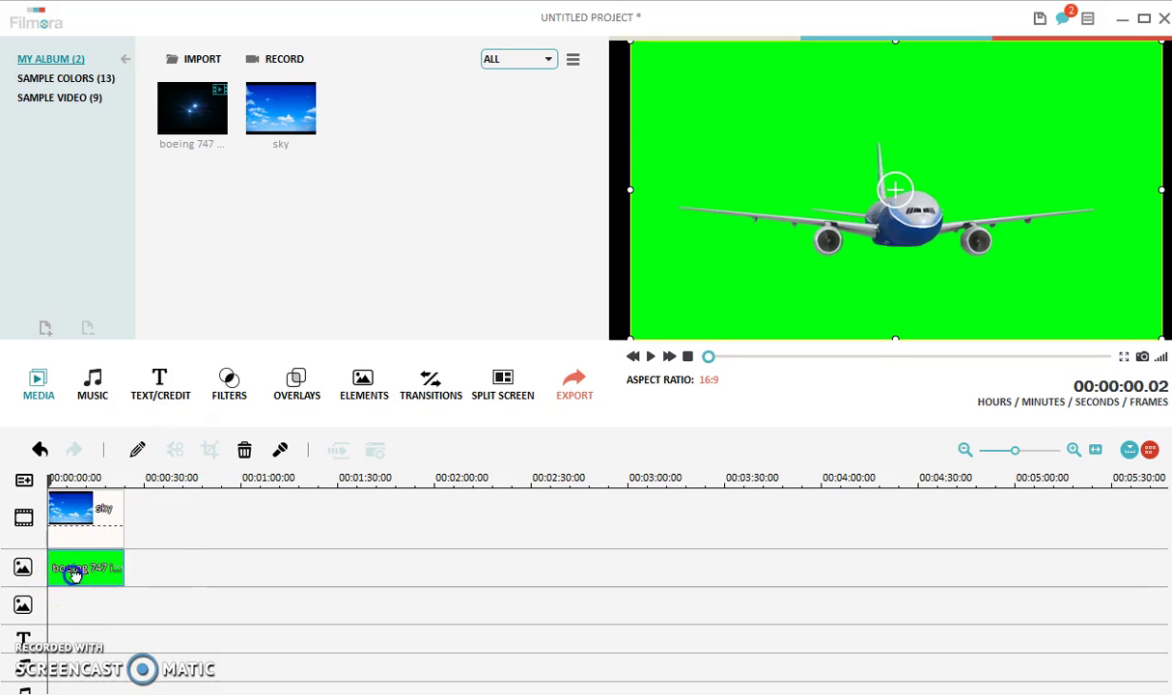
drag(76, 572, 140, 584)
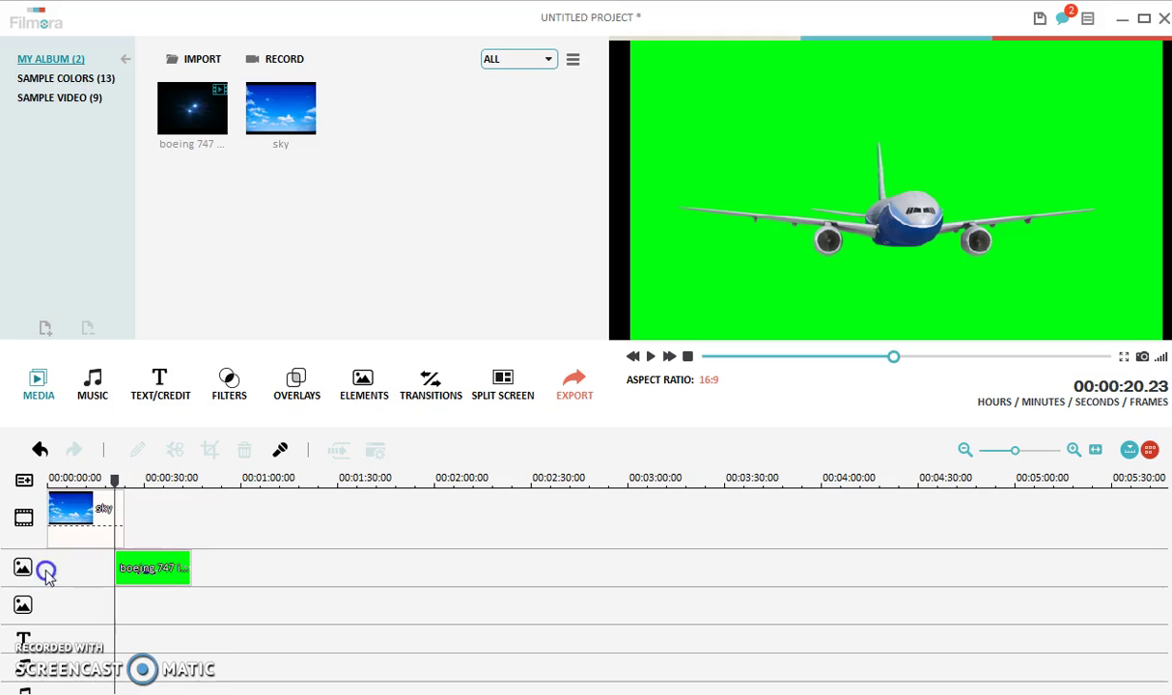
drag(146, 566, 135, 567)
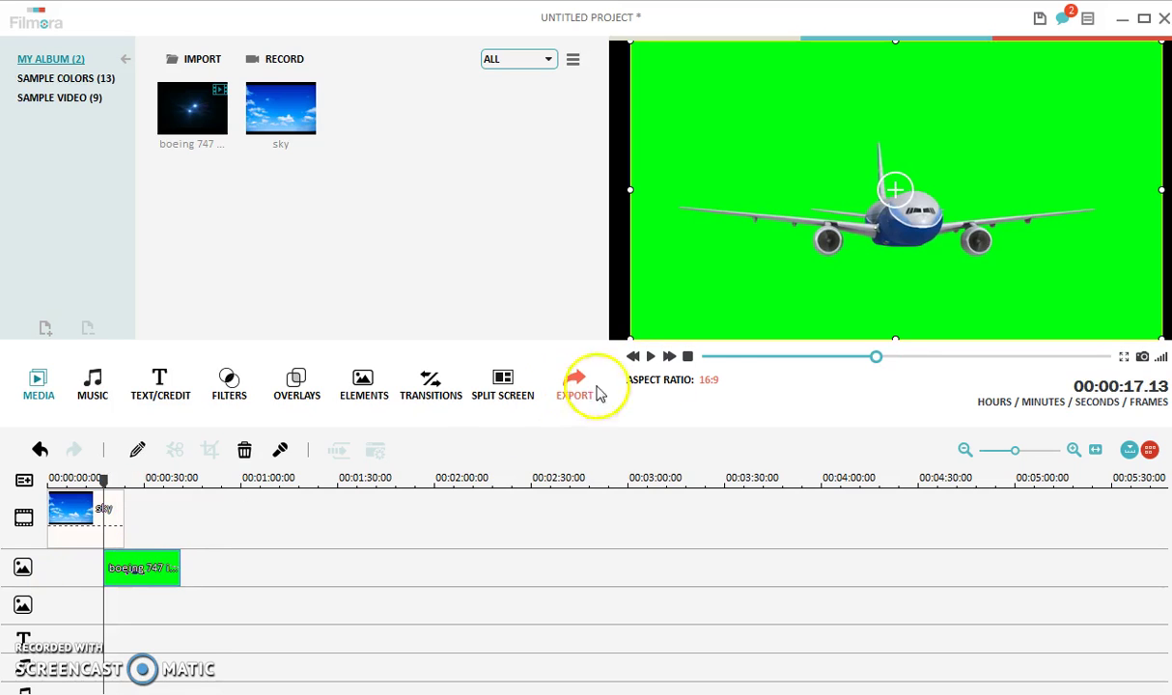
click(649, 356)
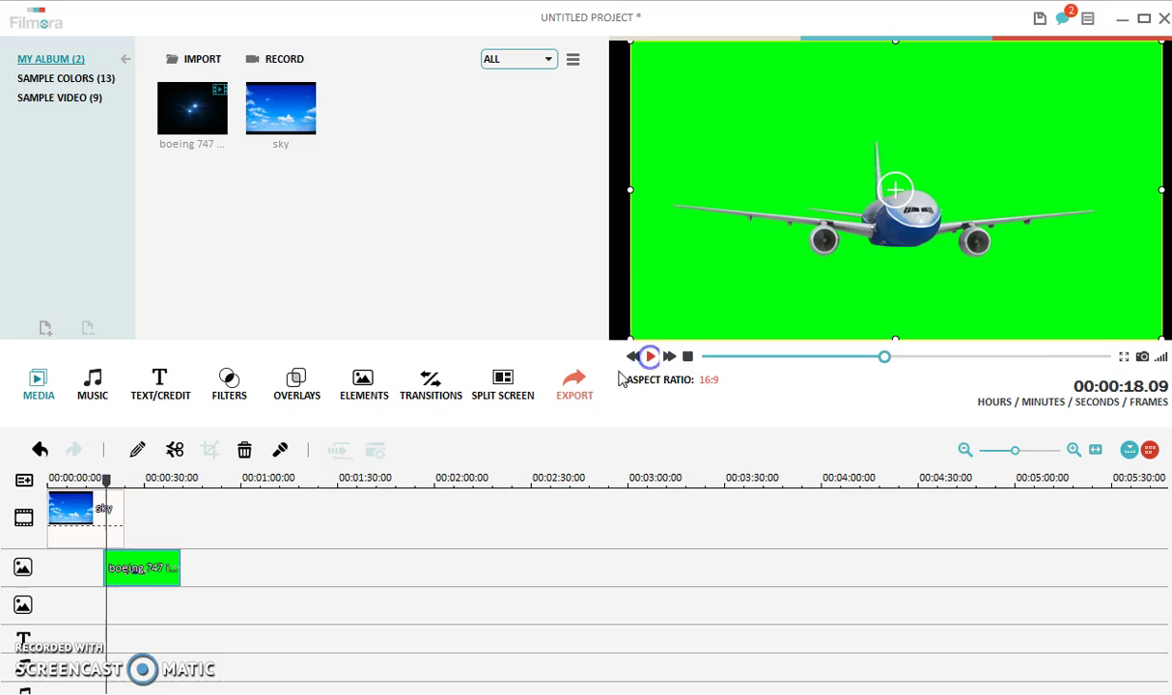
drag(136, 573, 76, 573)
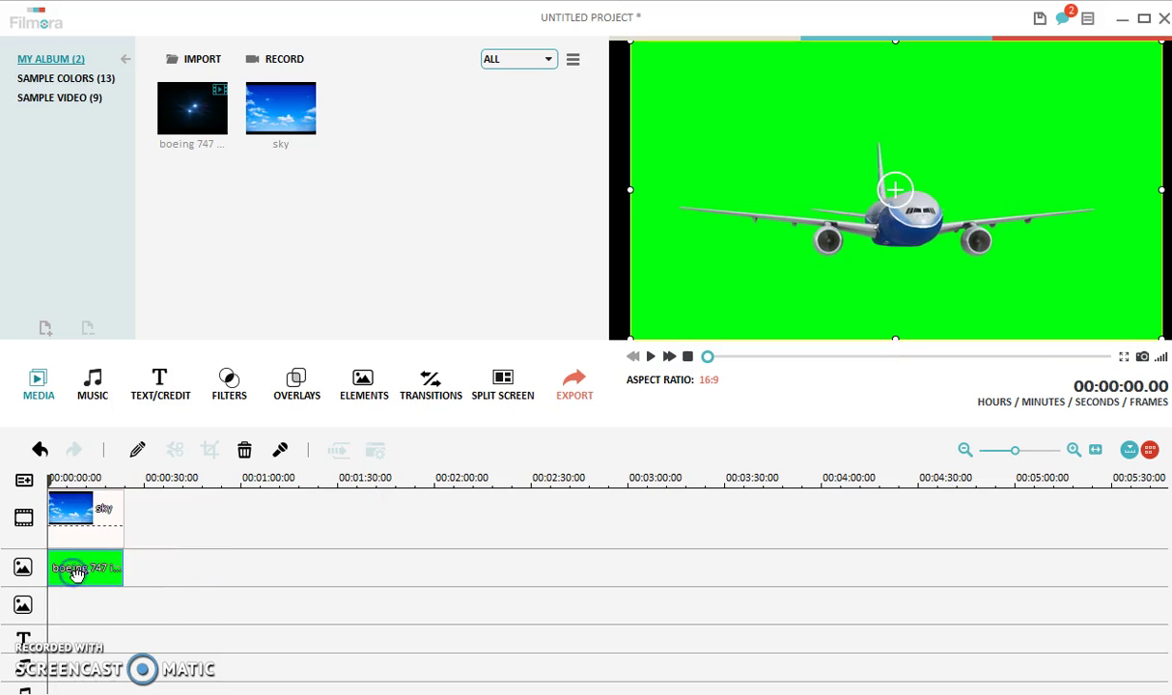
- Line up the sky clip's end with the Boeing clip and return the preview to the start
click(120, 522)
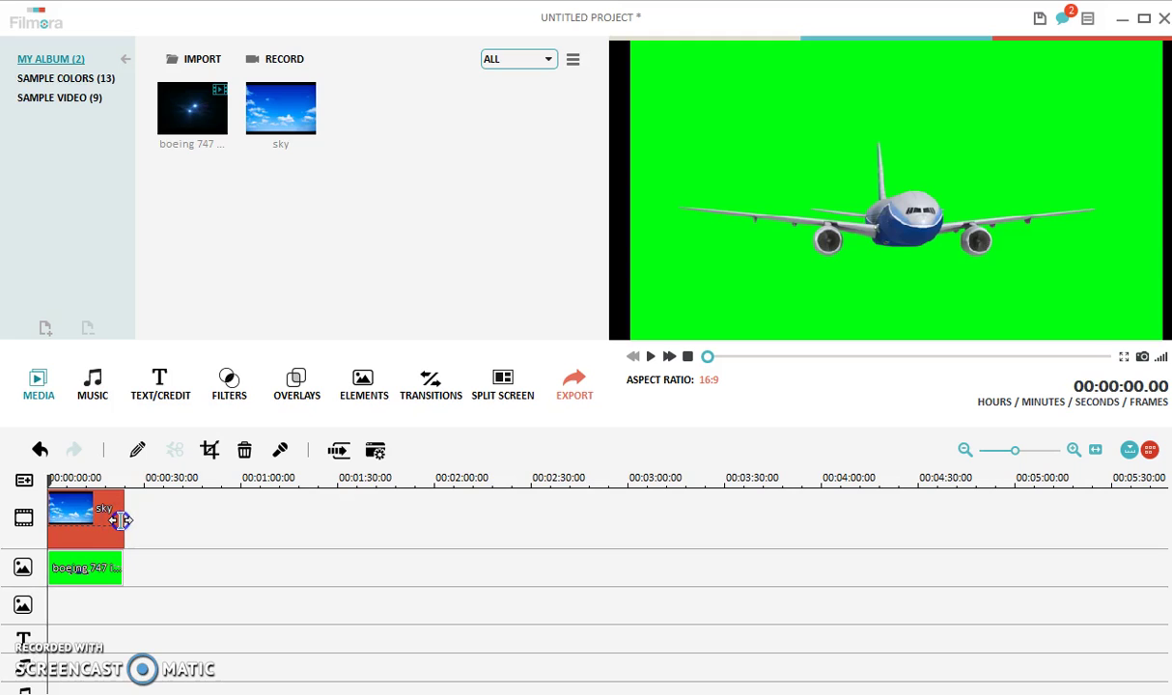
drag(121, 521, 121, 521)
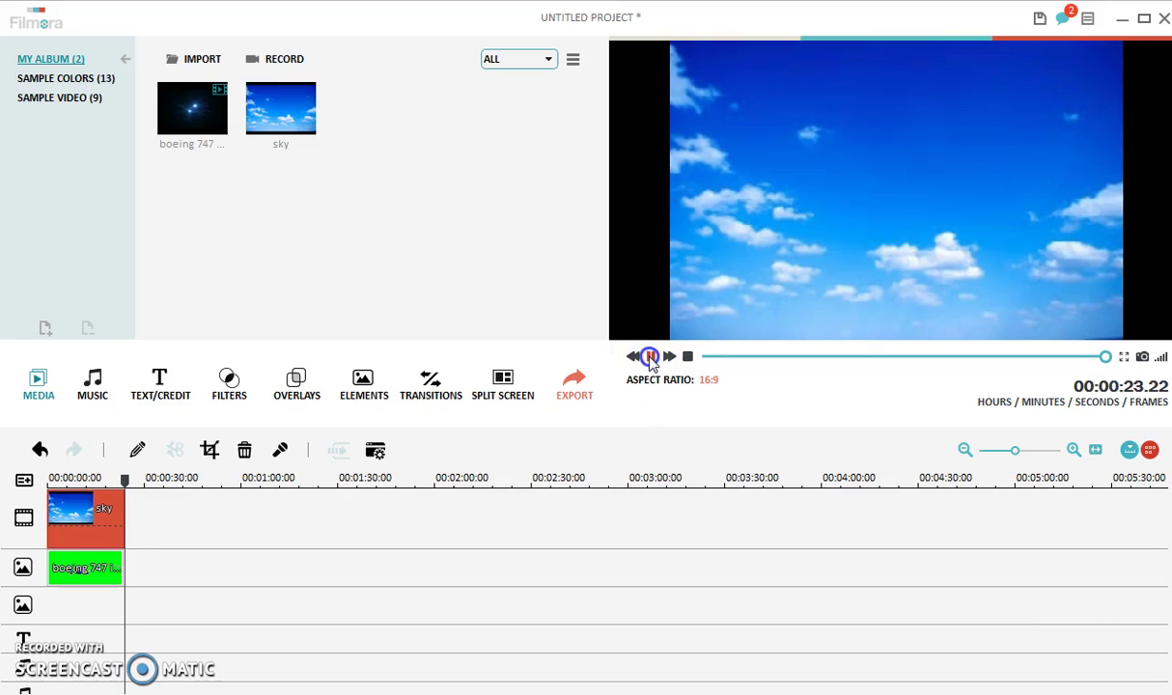
click(650, 357)
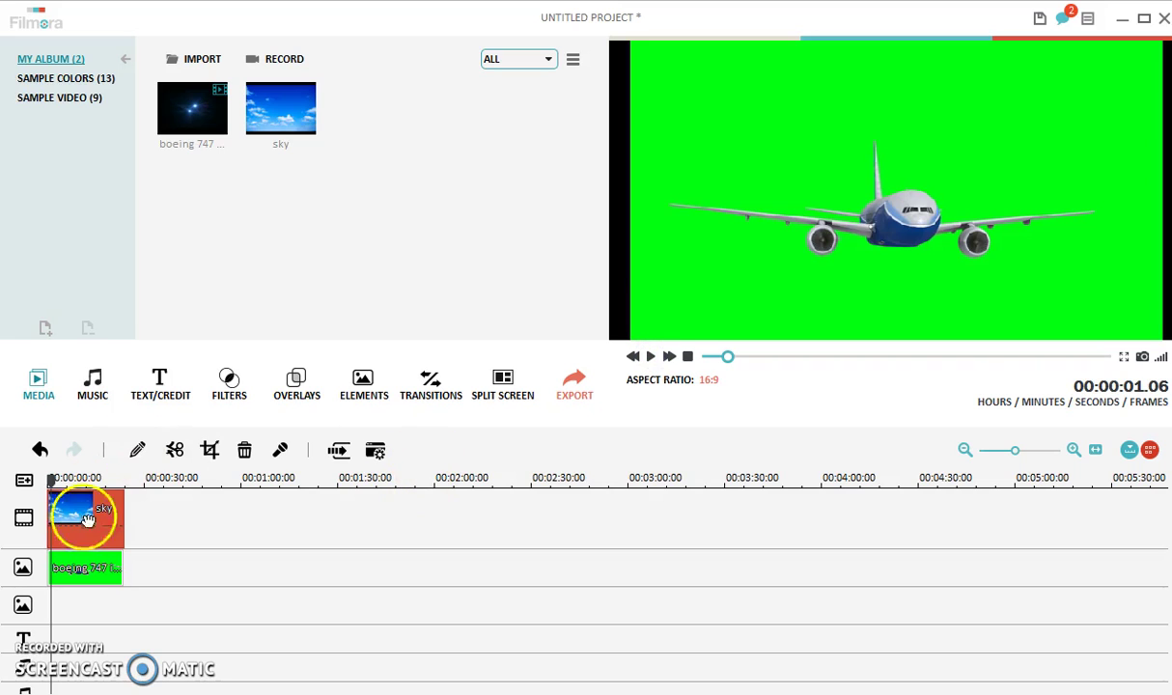
- Enable 'Make parts of the clip transparent' on the Boeing clip, keying out its green background
right_click(87, 584)
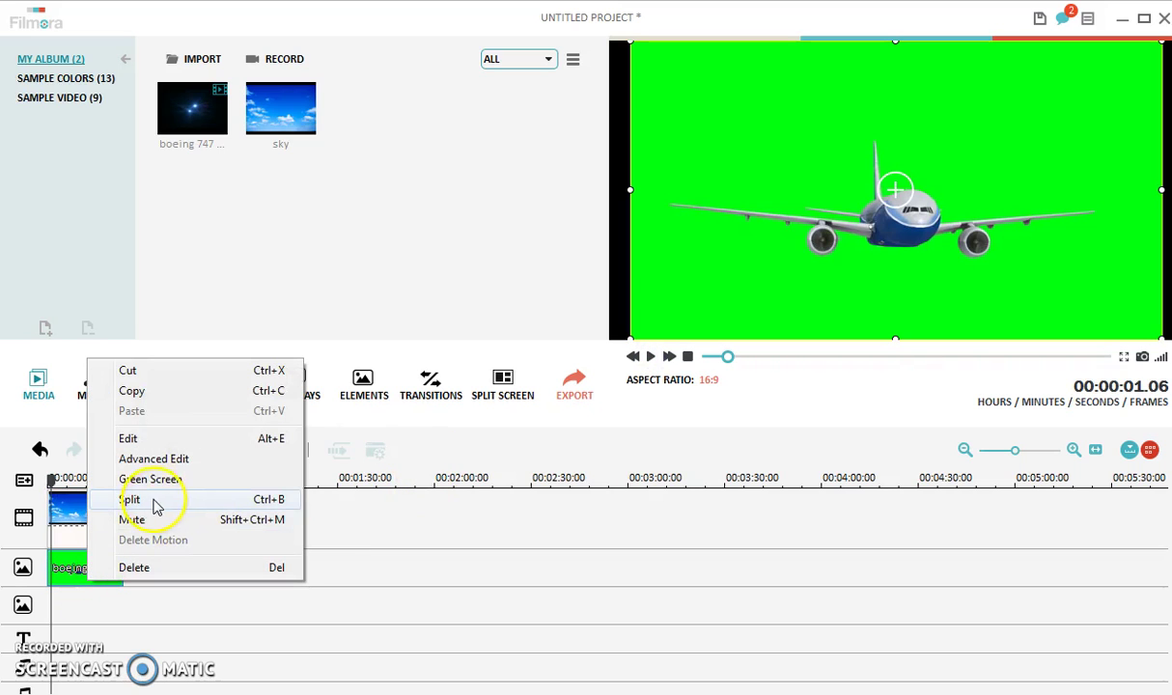
click(144, 486)
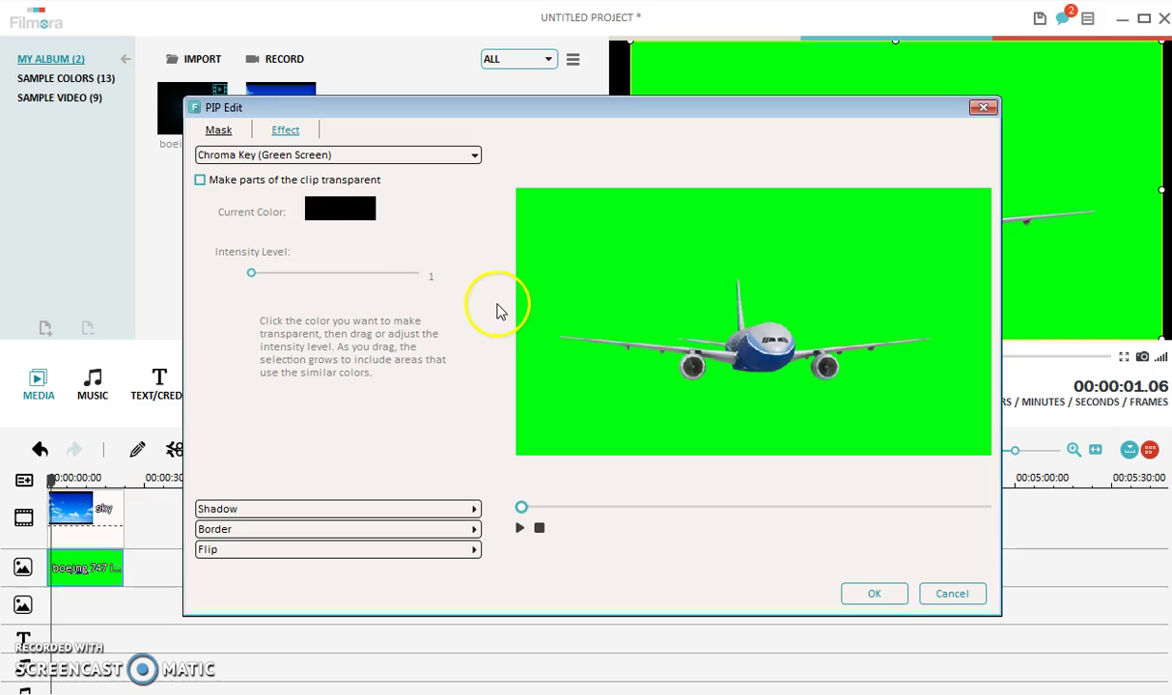
click(200, 181)
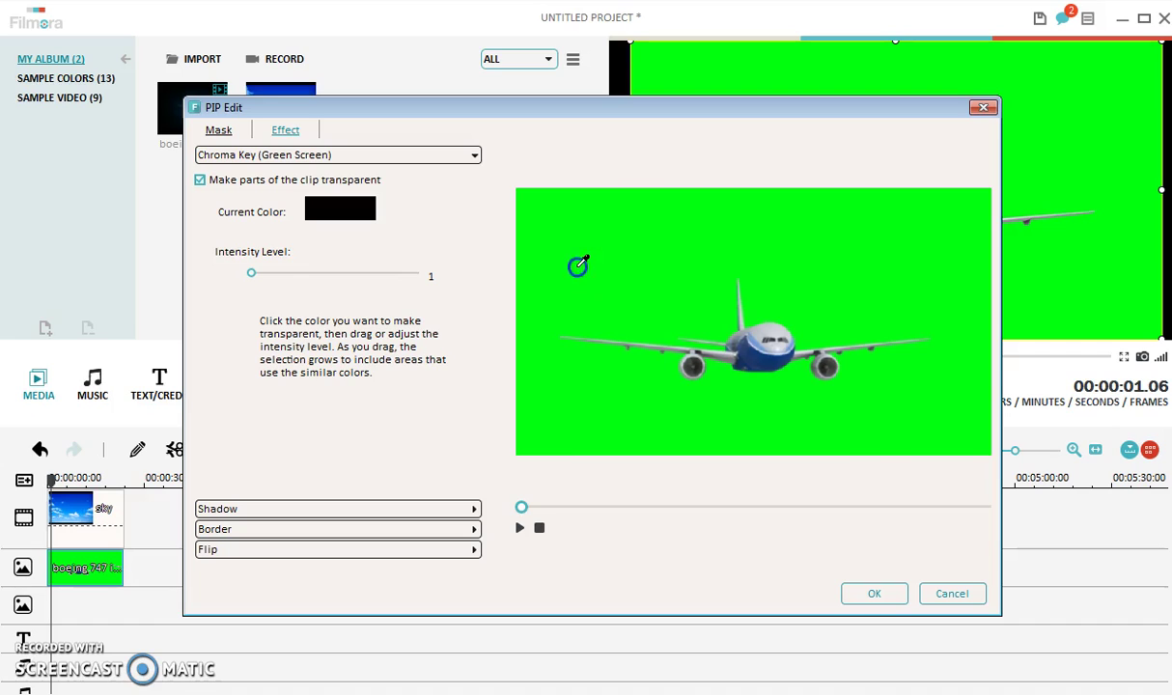
click(578, 265)
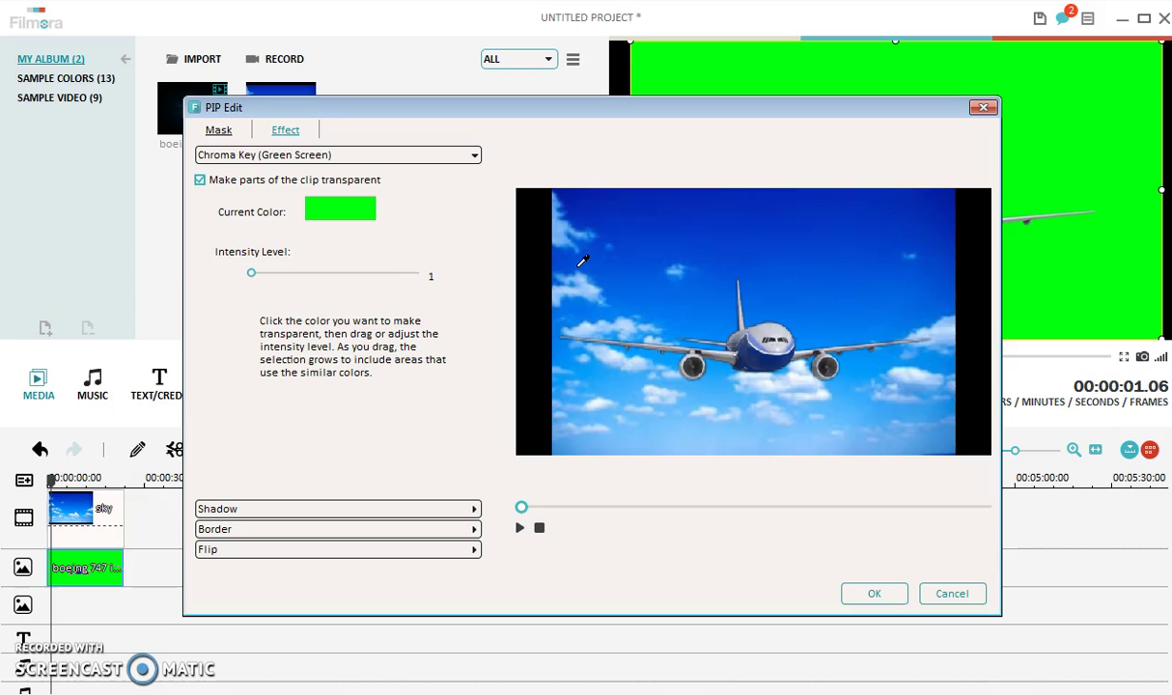
click(873, 595)
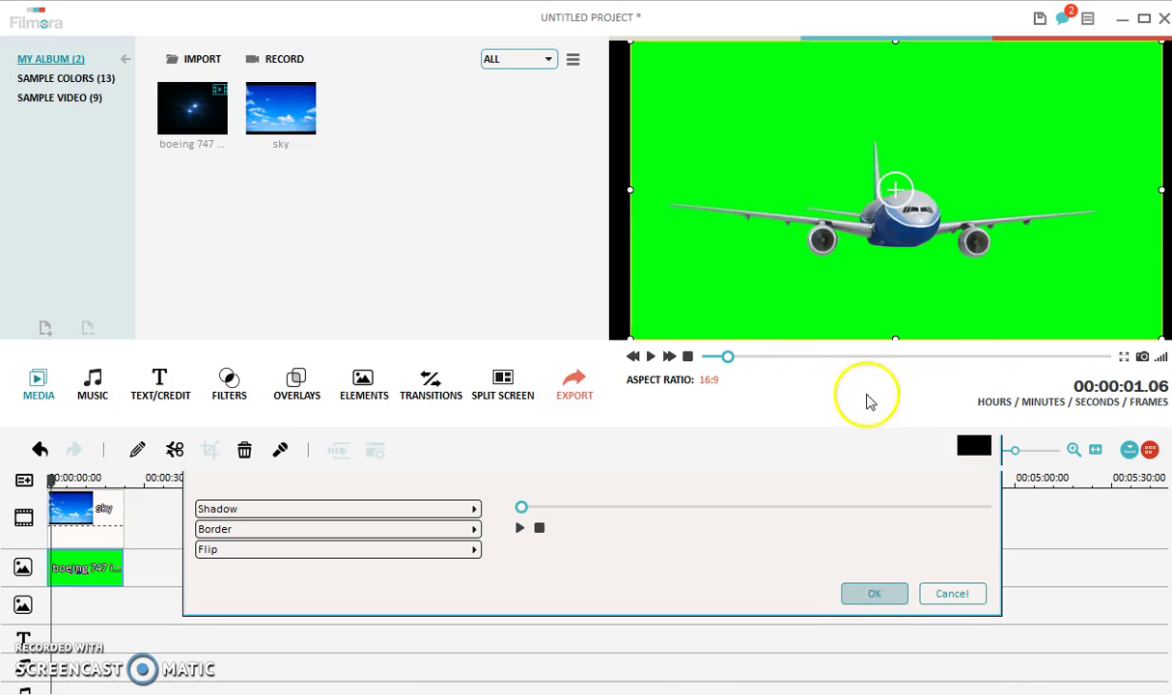
- Shrink the keyed plane overlay twice, centre it over the sky, and replay the preview
click(654, 356)
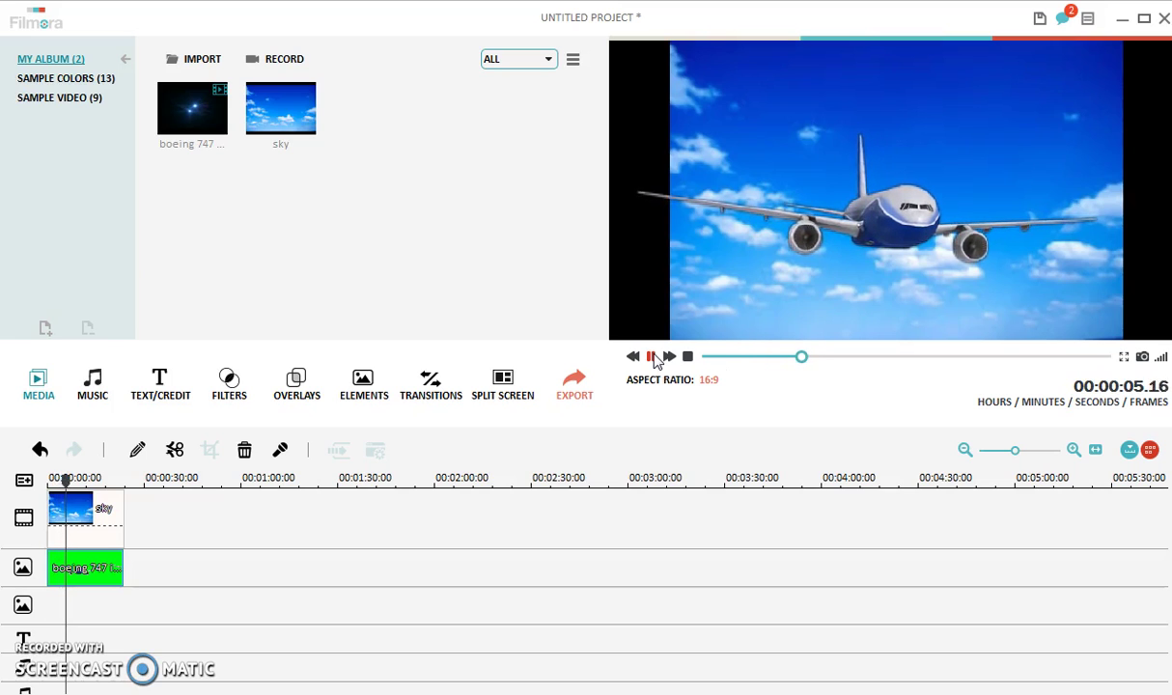
click(652, 356)
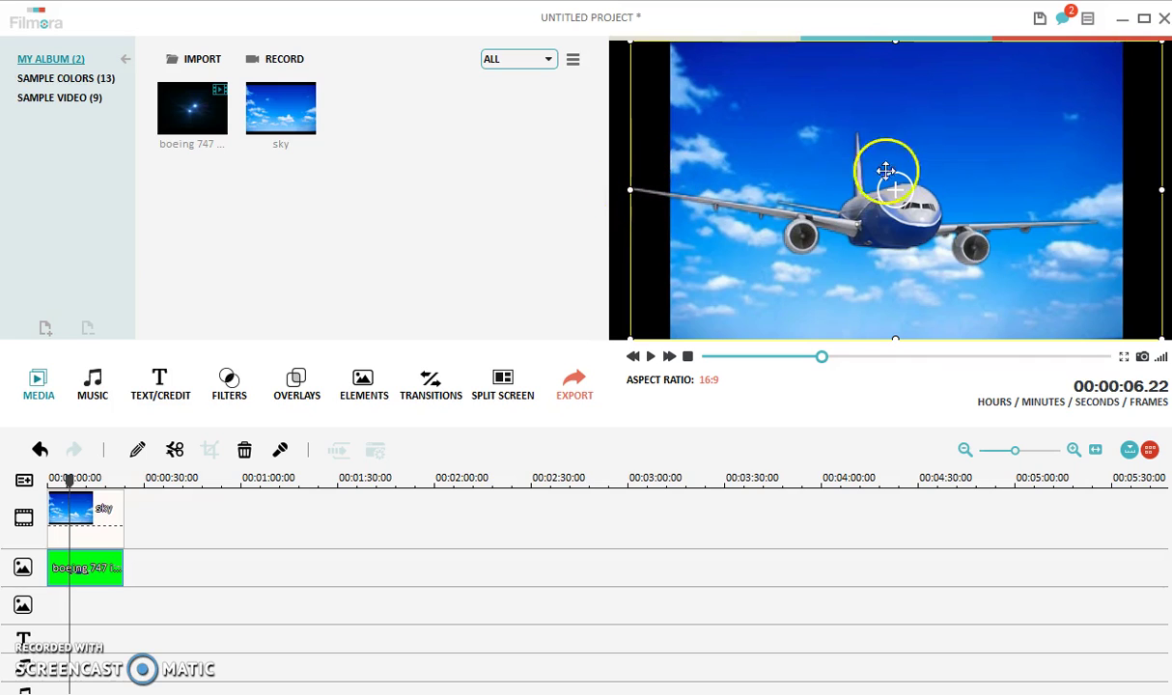
drag(897, 188, 953, 204)
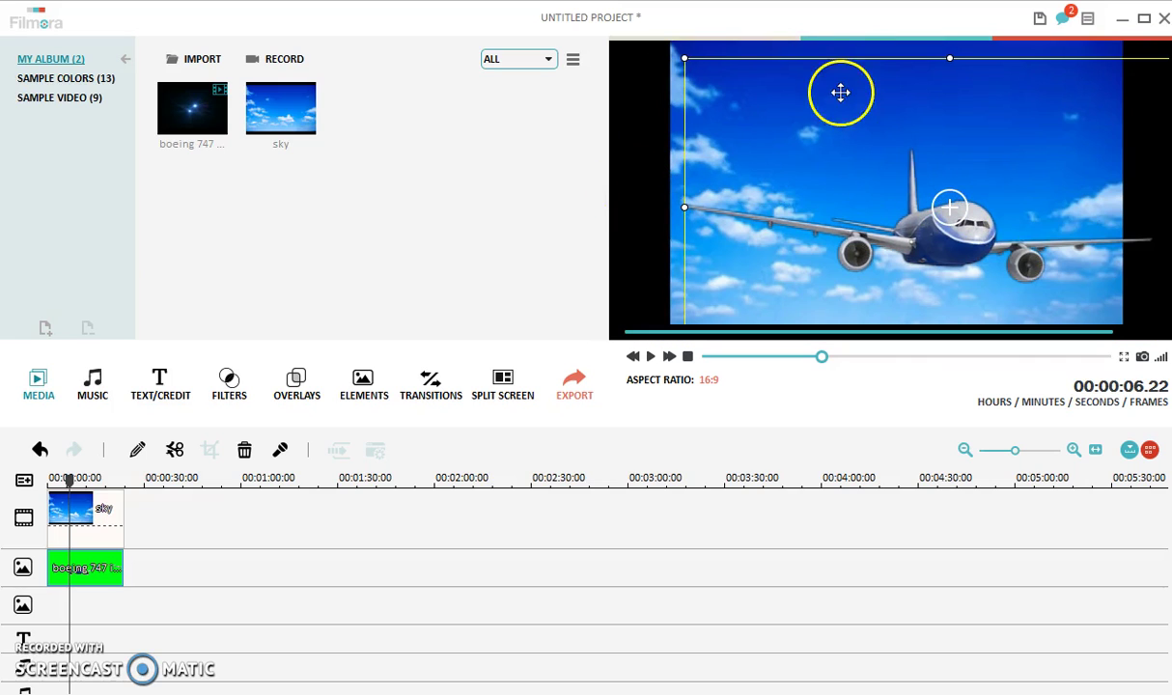
drag(682, 60, 775, 109)
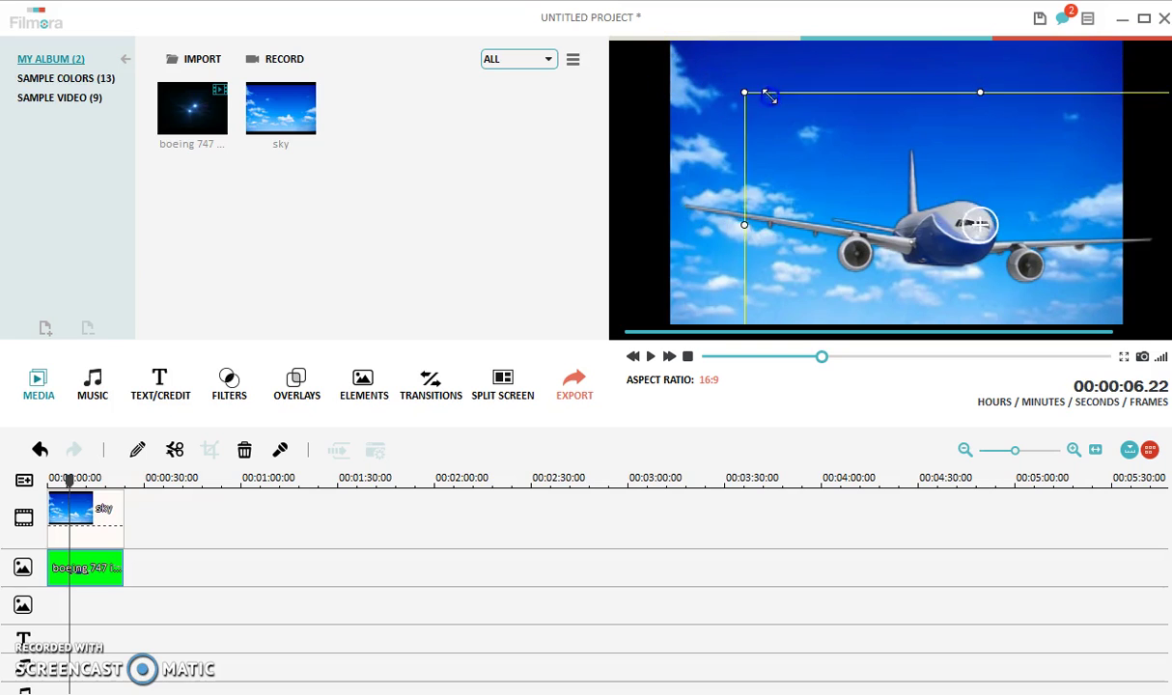
drag(1001, 241, 908, 192)
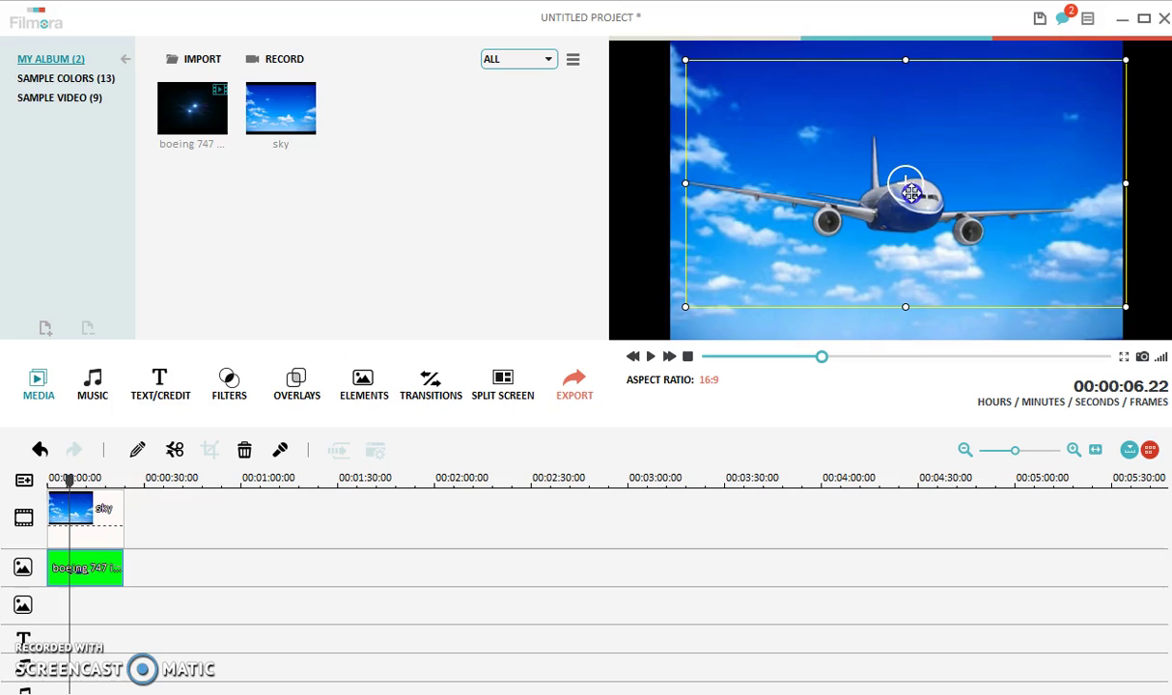
drag(683, 61, 764, 105)
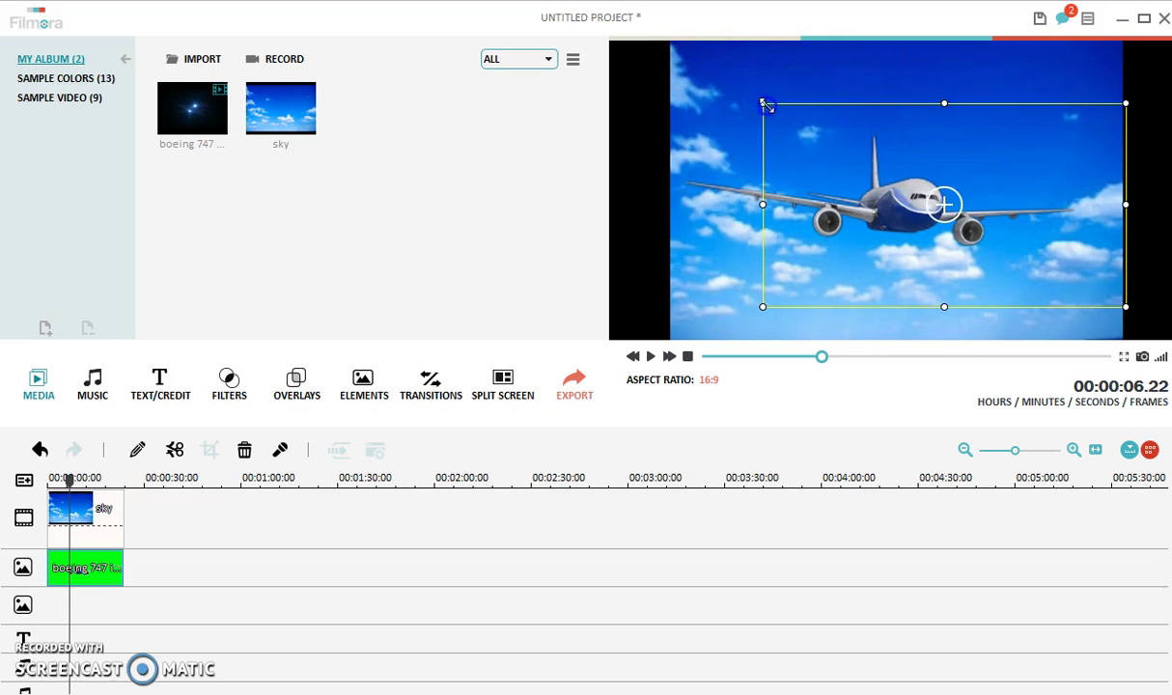
mouse_move(951, 208)
mouse_down()
mouse_move(901, 177)
mouse_move(886, 185)
mouse_up()
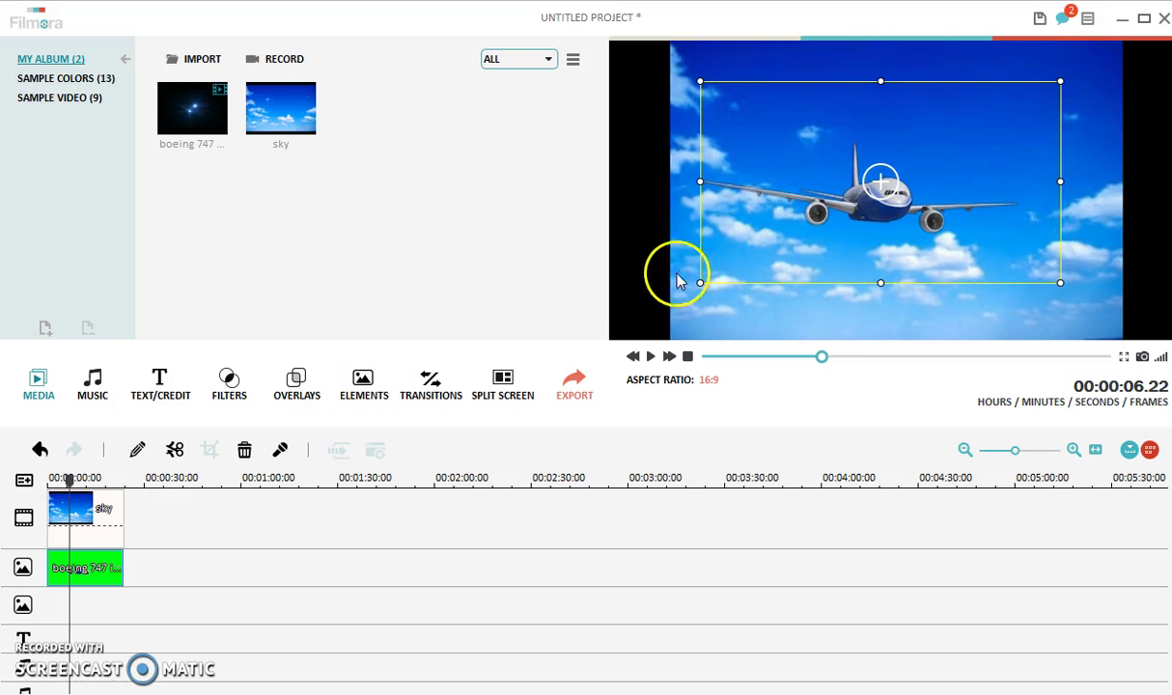
click(651, 356)
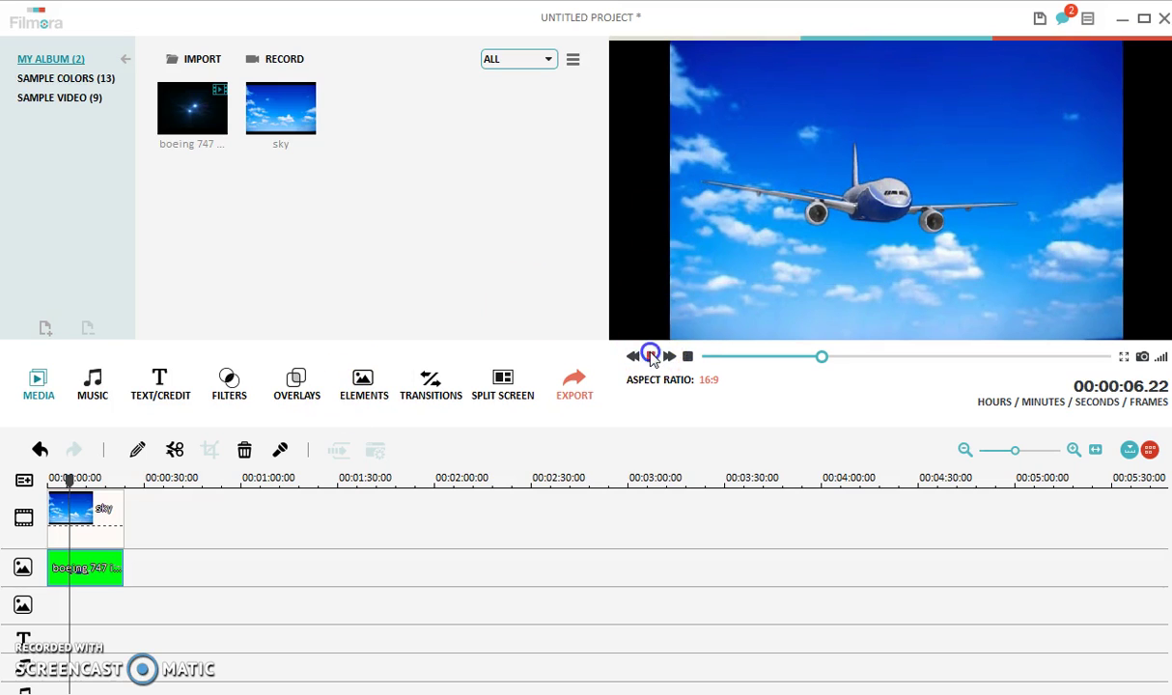
click(708, 356)
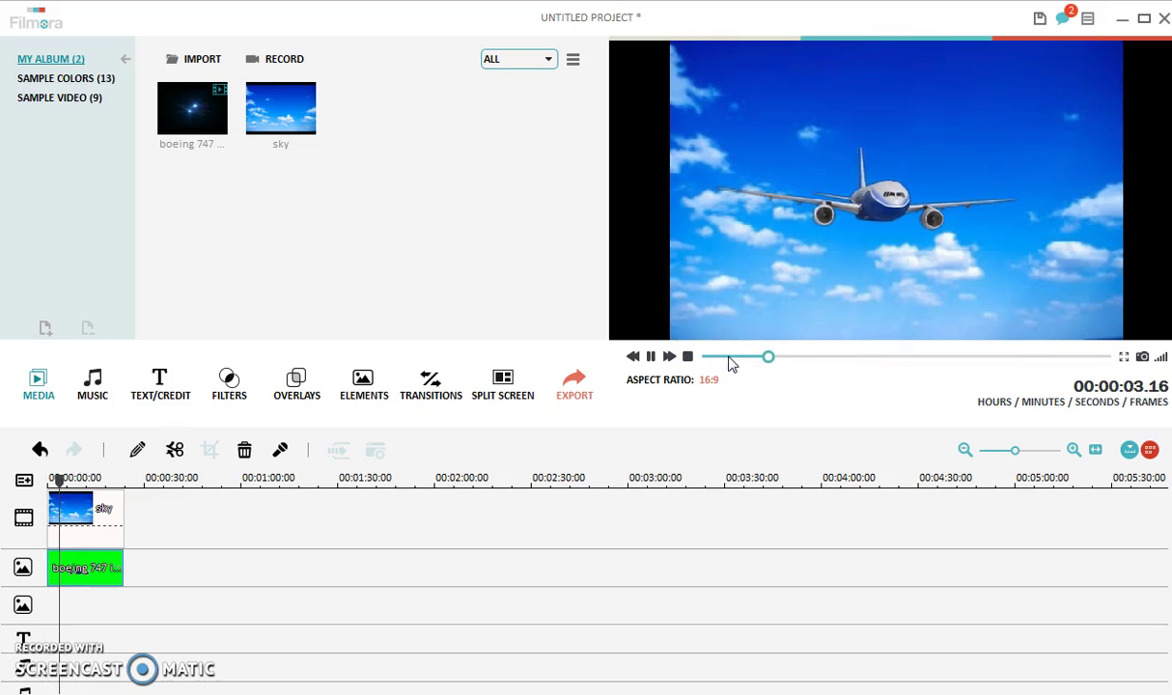
drag(806, 357, 989, 359)
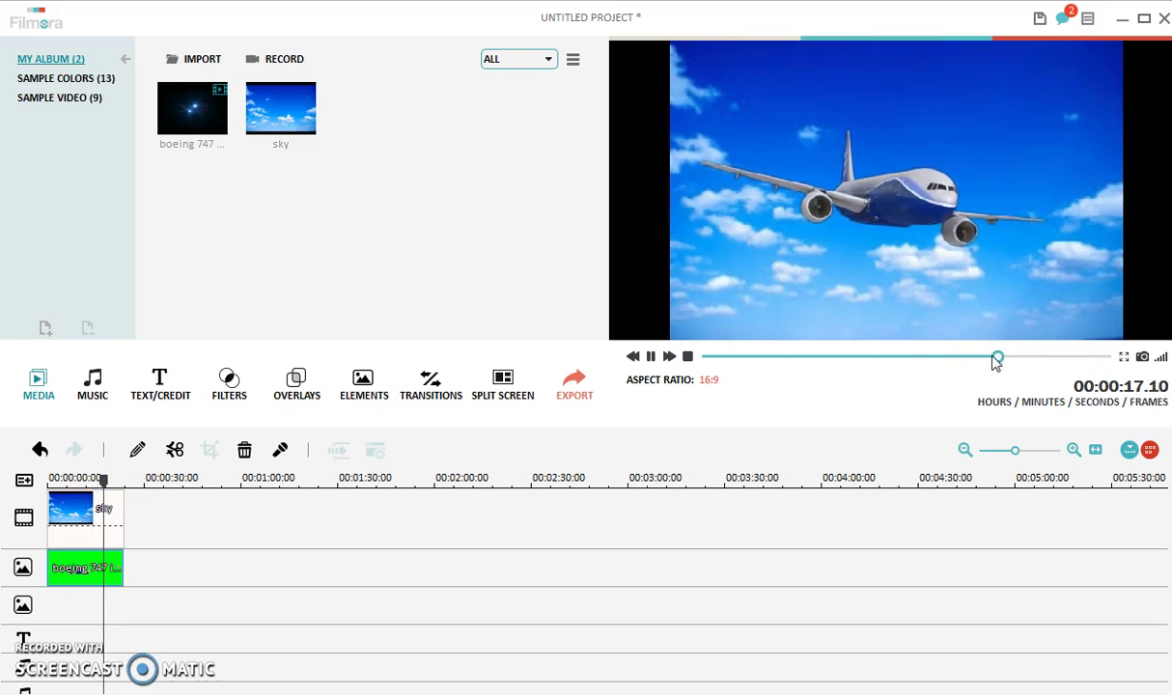
click(1065, 359)
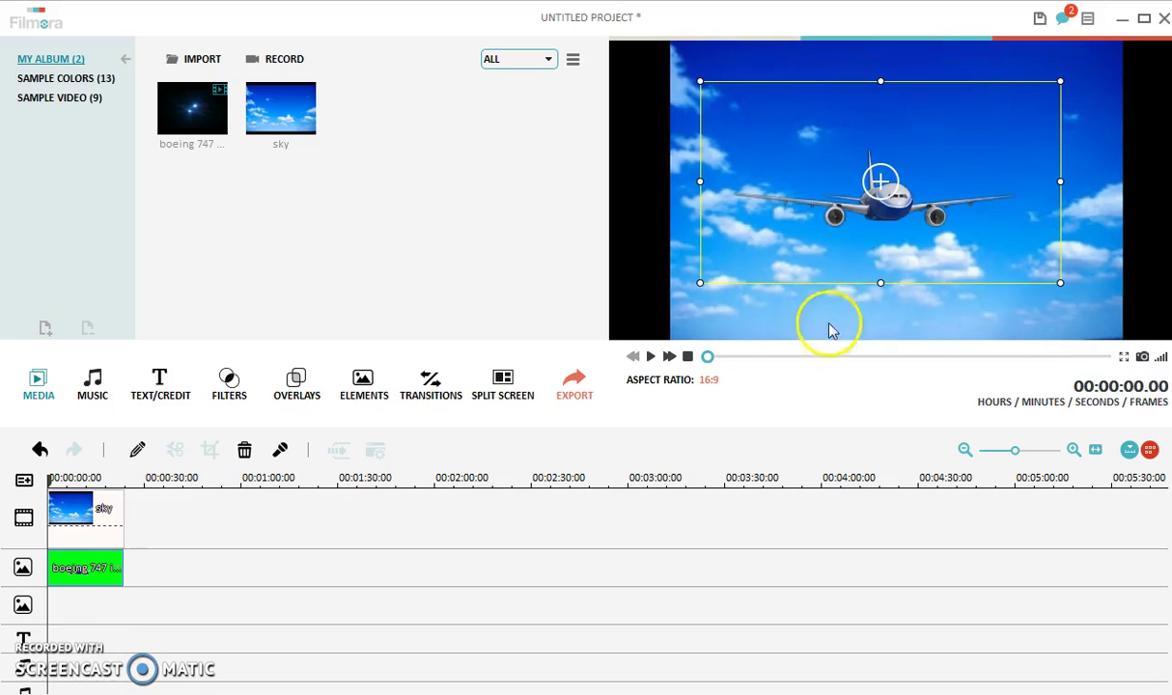
click(86, 510)
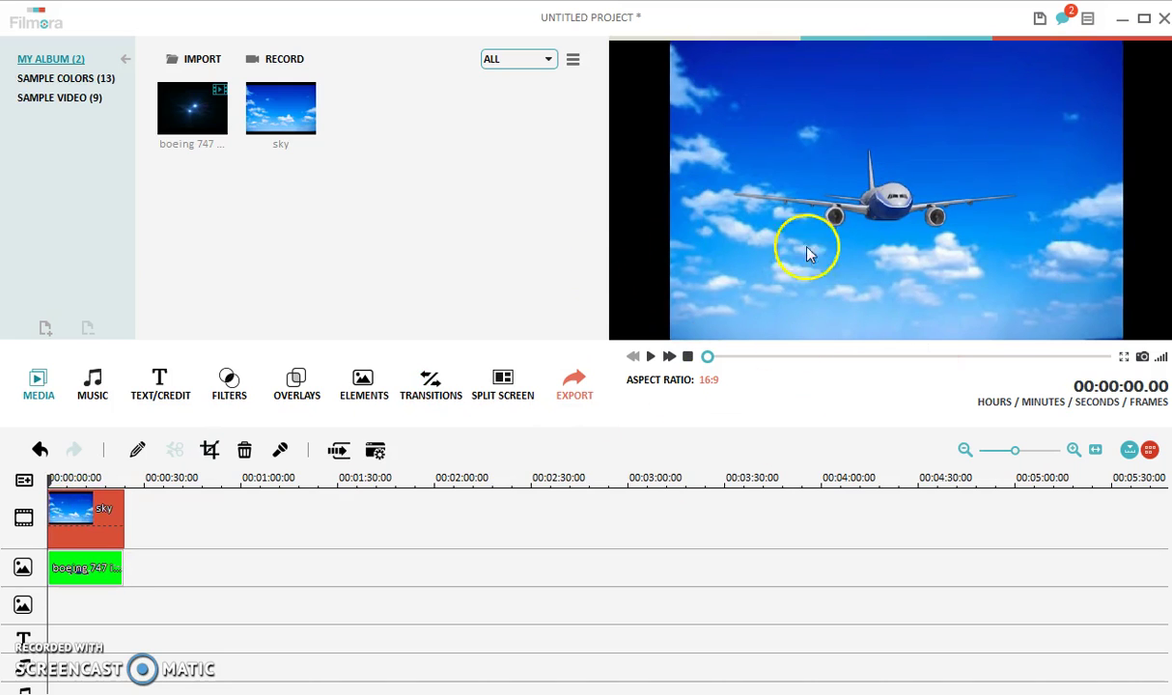